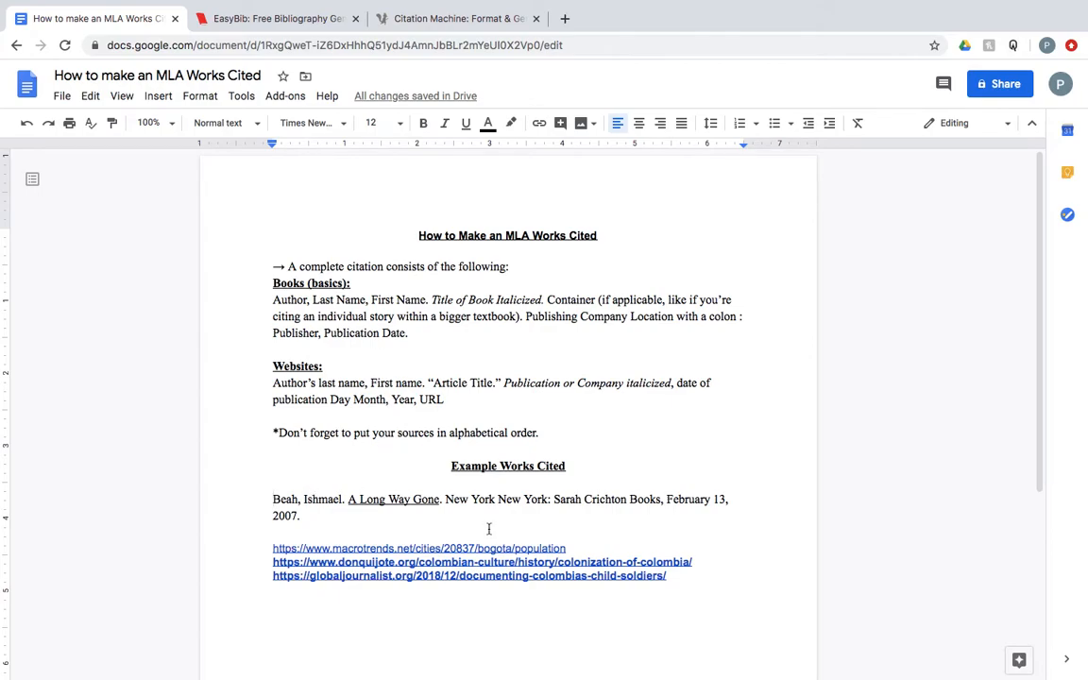
Step: Italicize the book title "A Long Way Gone" in the example citation and remove its underline
scroll(485, 540, "down", 1)
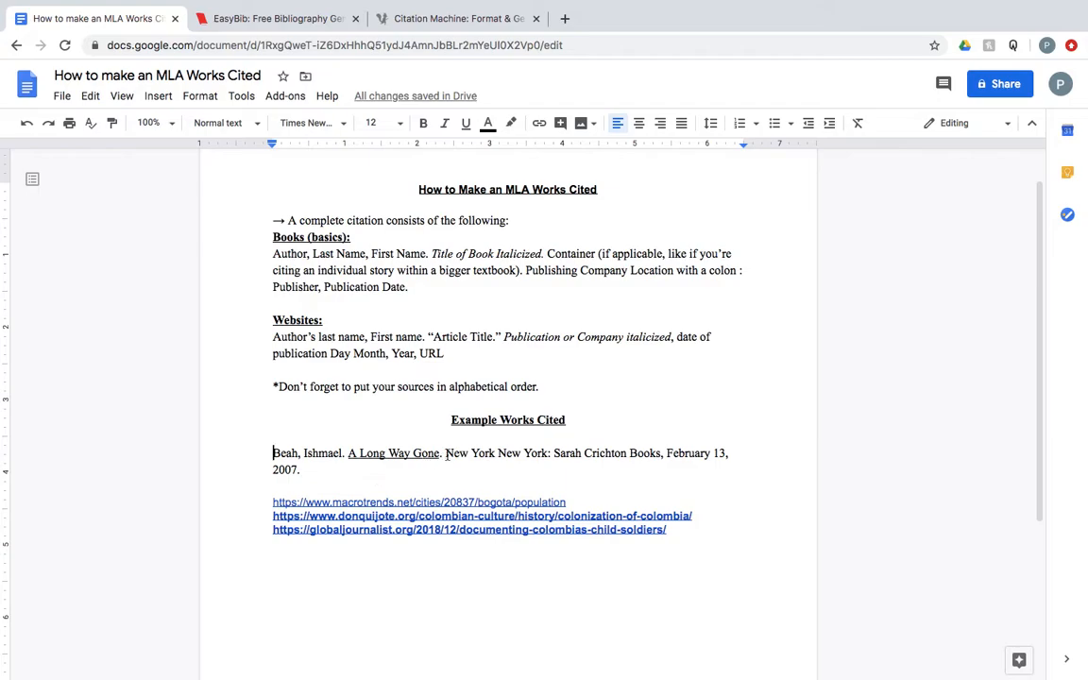
left_click_drag(440, 455, 349, 454)
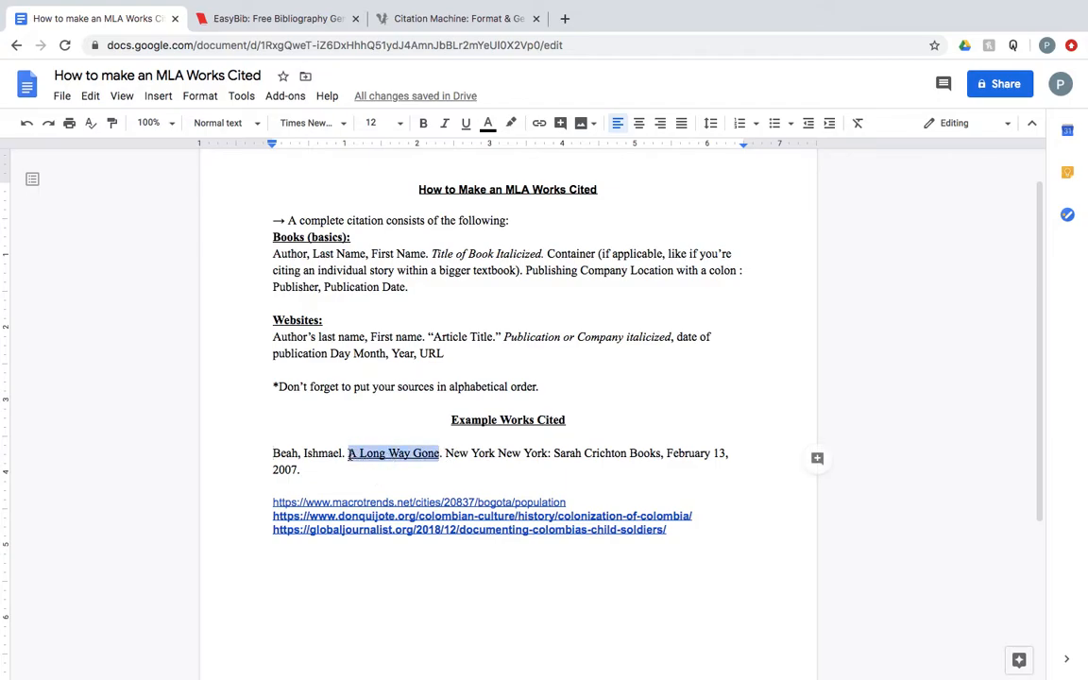
key("ctrl+i")
key("ctrl+u")
left_click(380, 485)
Step: Open the macrotrends.net Bogota population link from the document and examine the whole page for citation details
scroll(426, 546, "down", 1)
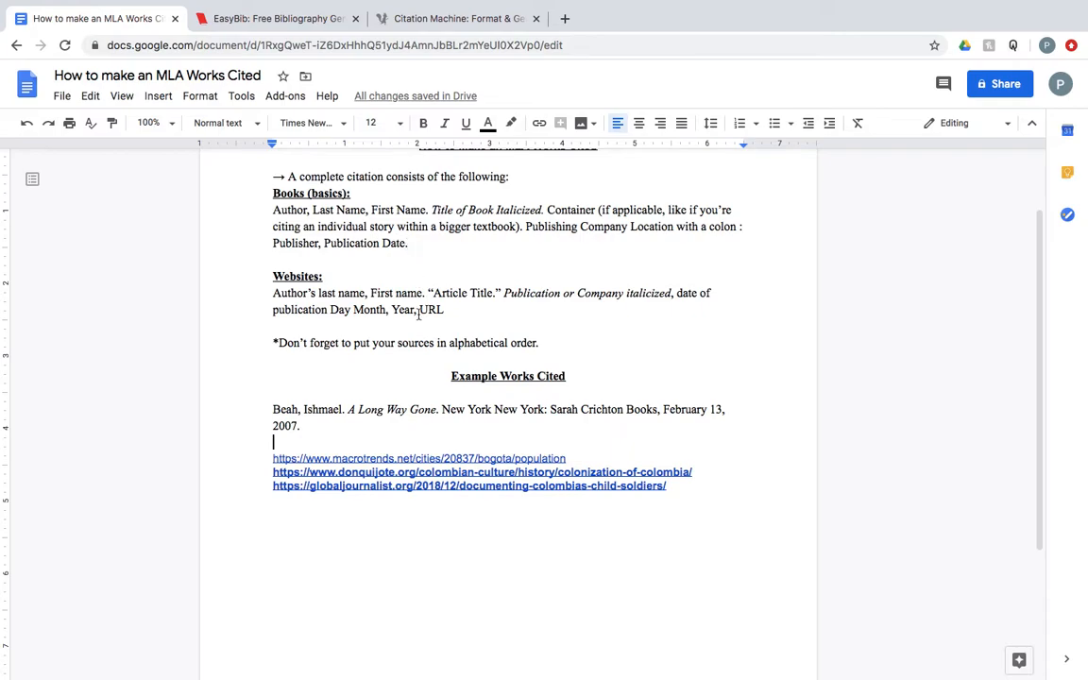
left_click(425, 459)
left_click(371, 483)
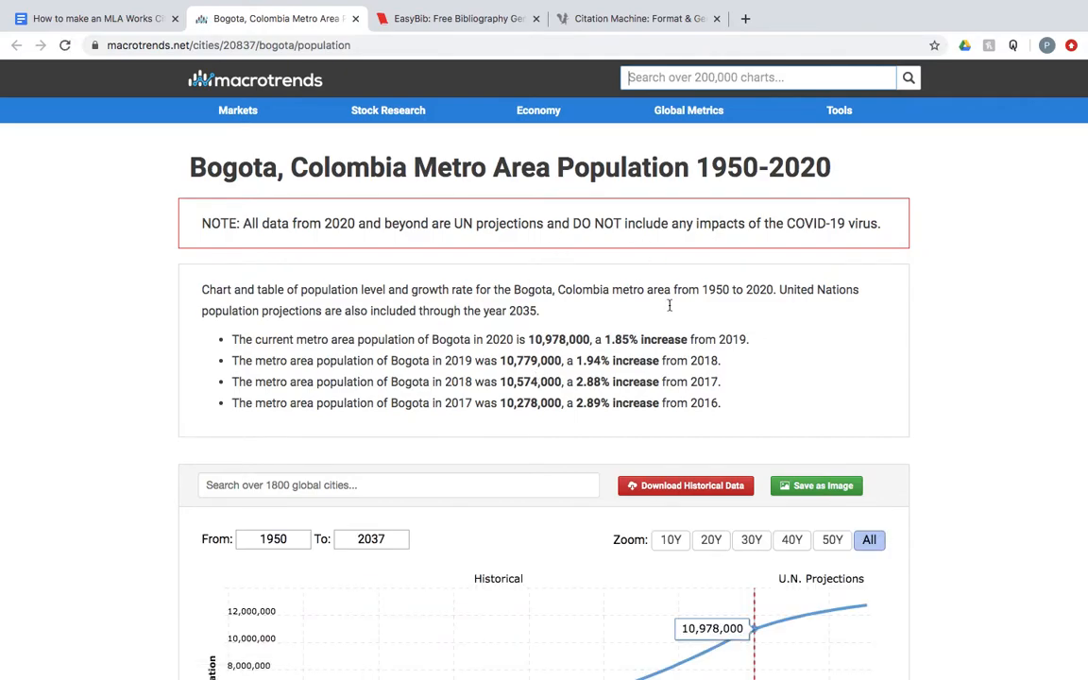
scroll(670, 342, "down", 5)
scroll(670, 342, "down", 15)
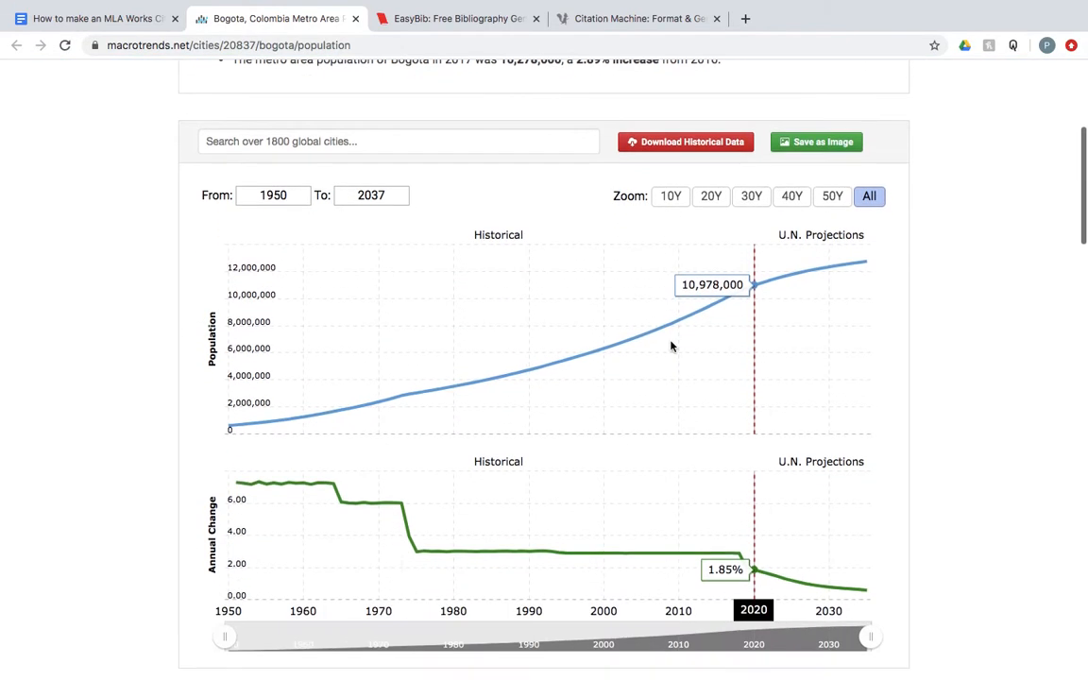
scroll(671, 346, "down", 17)
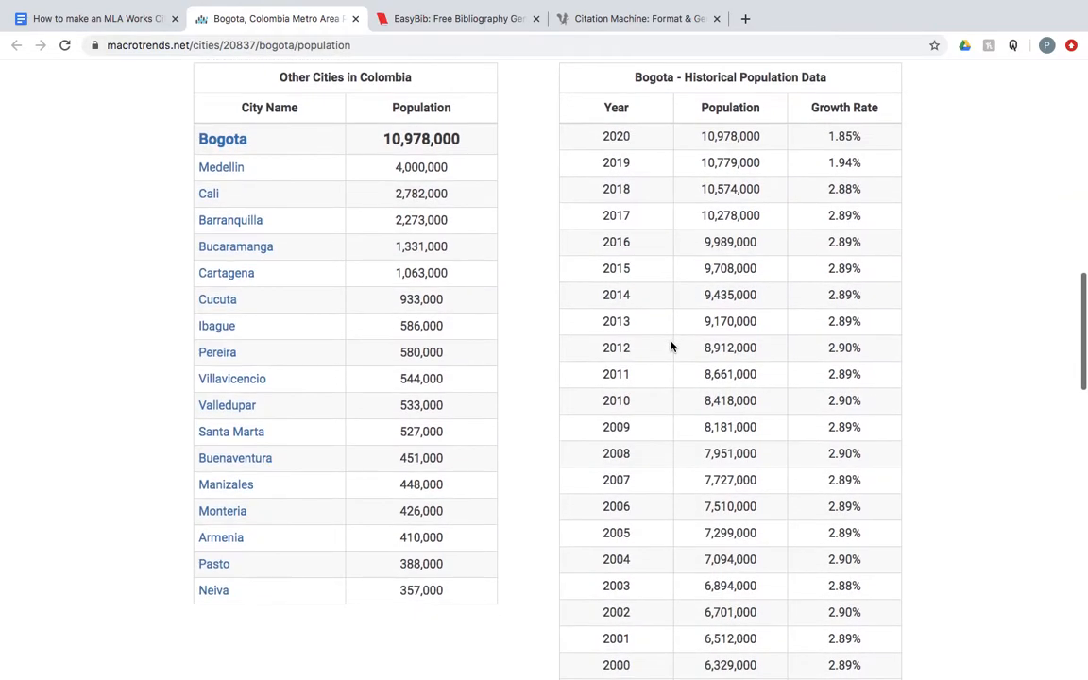
scroll(671, 345, "down", 13)
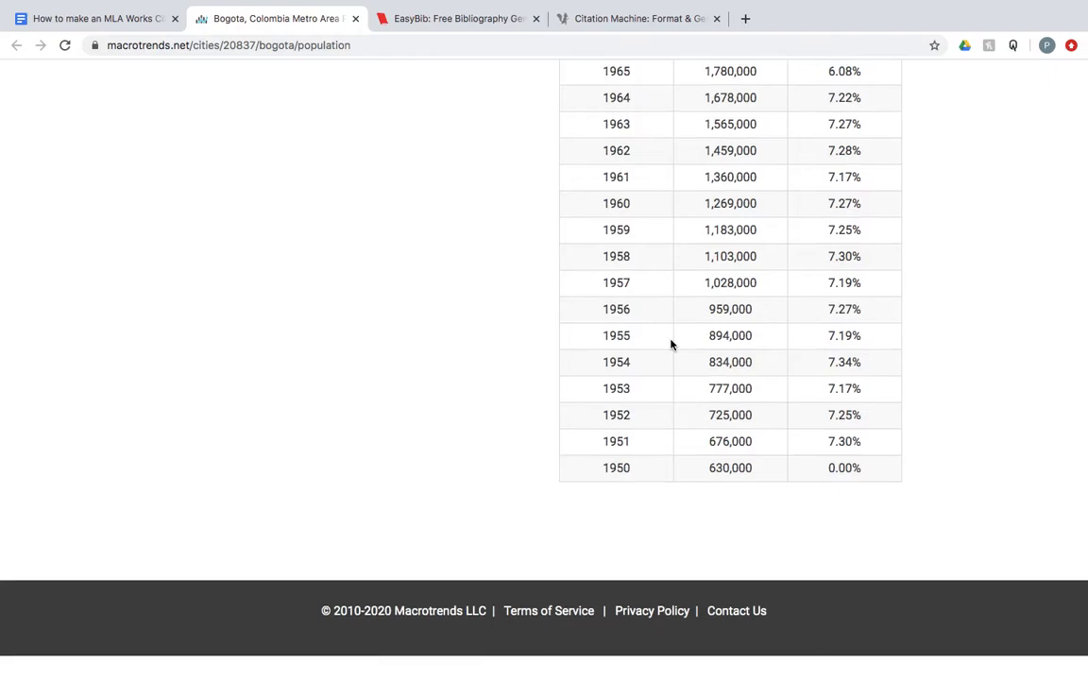
scroll(670, 345, "up", 1)
scroll(670, 345, "up", 20)
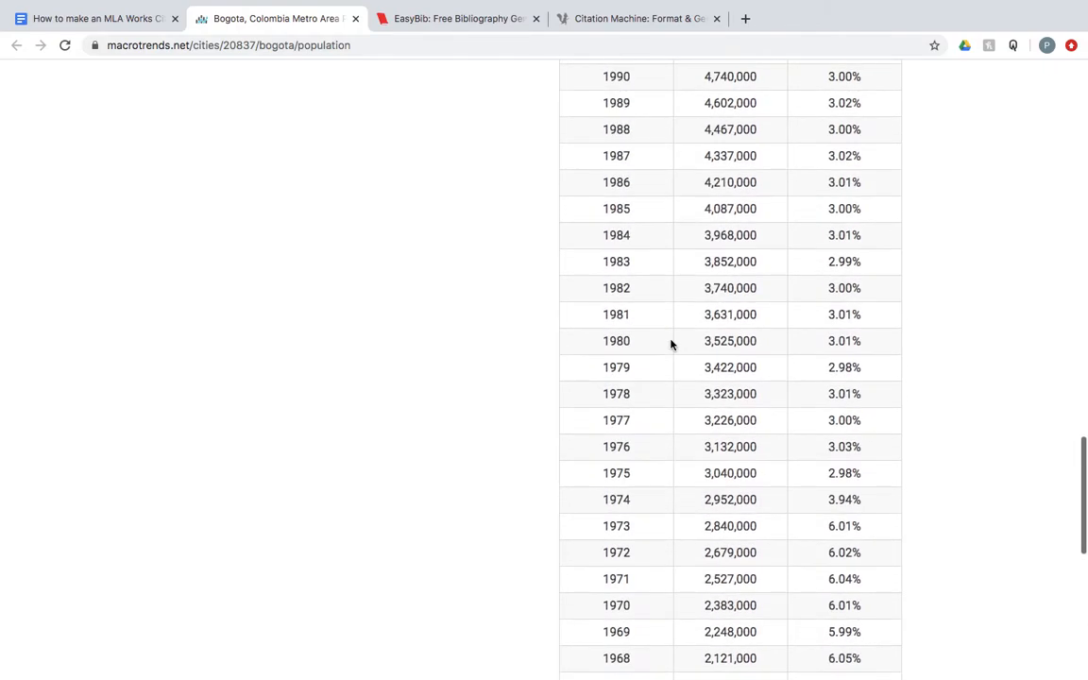
scroll(670, 340, "up", 4)
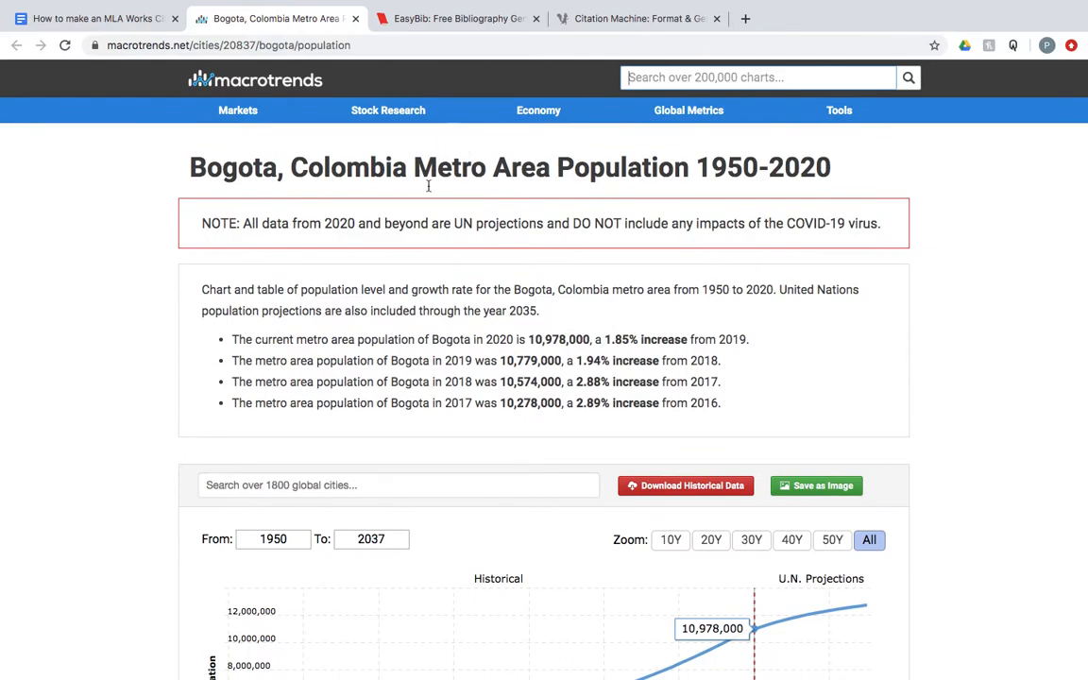
Step: Start a new entry below the "A Long Way Gone" citation with an opening quotation mark and "Bogata, Colombia"
left_click(139, 19)
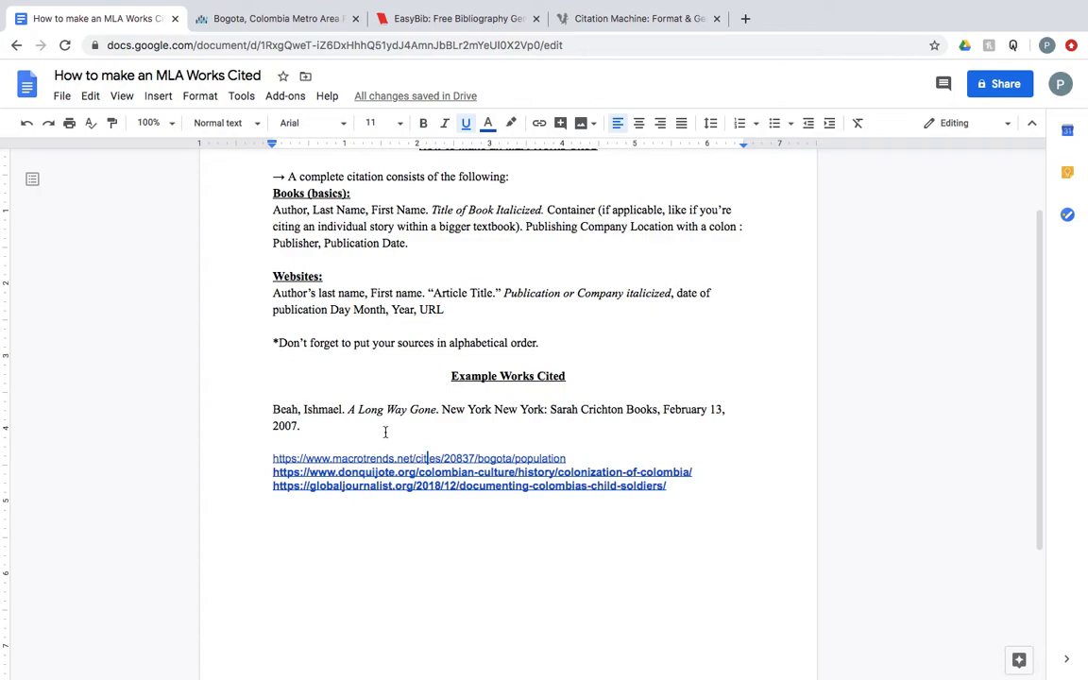
left_click(328, 427)
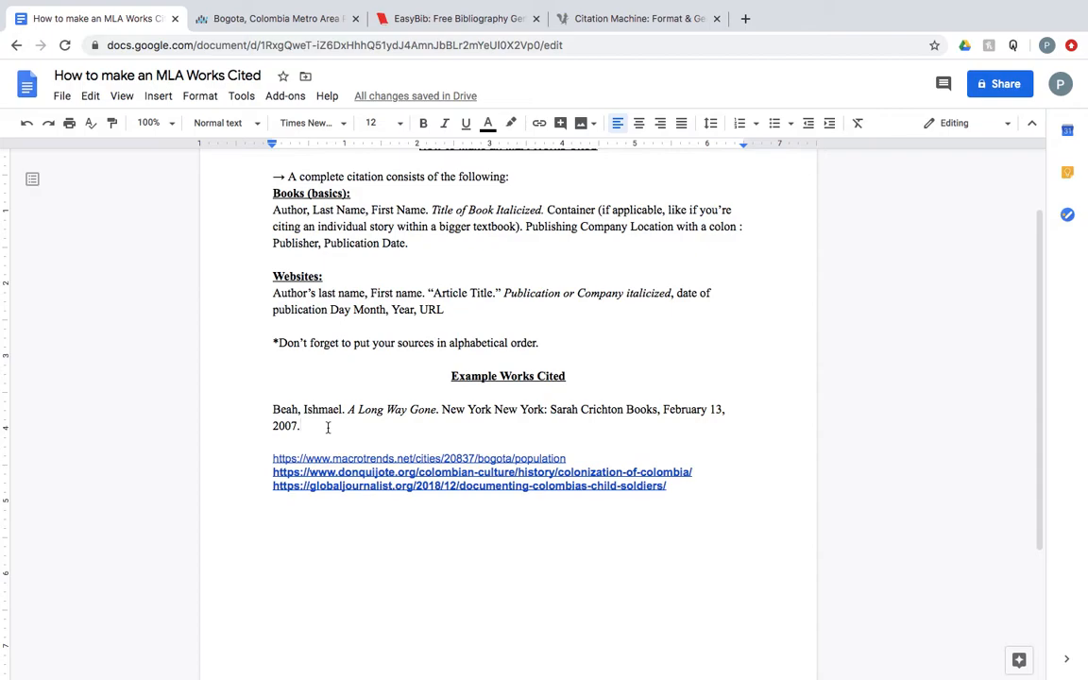
key("Return")
key("Return")
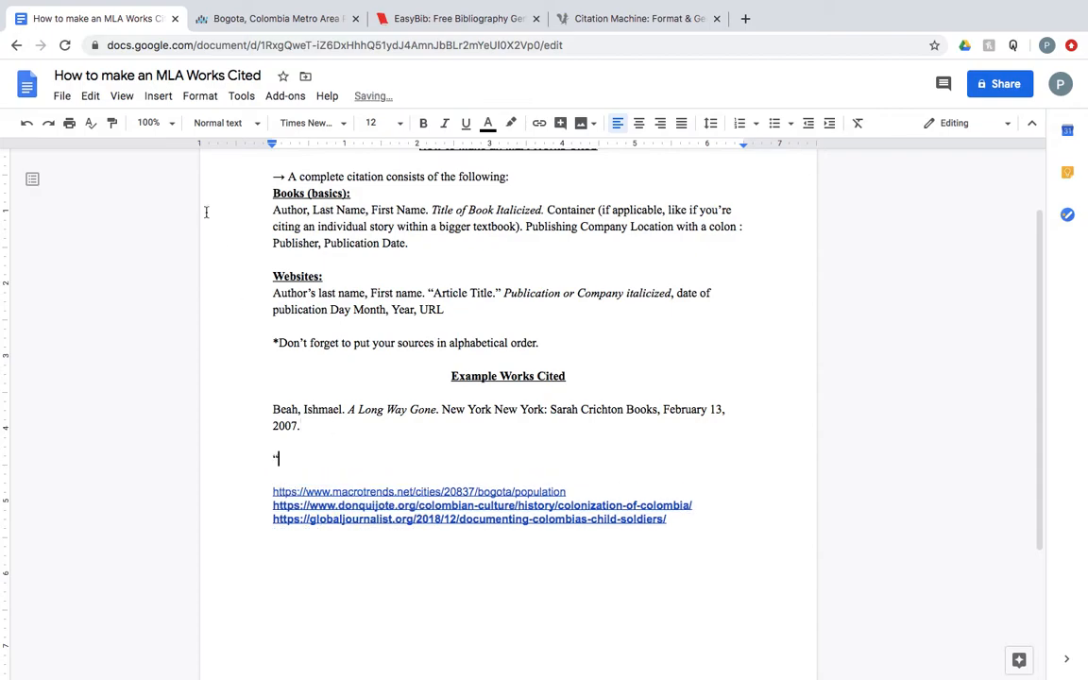
left_click(283, 29)
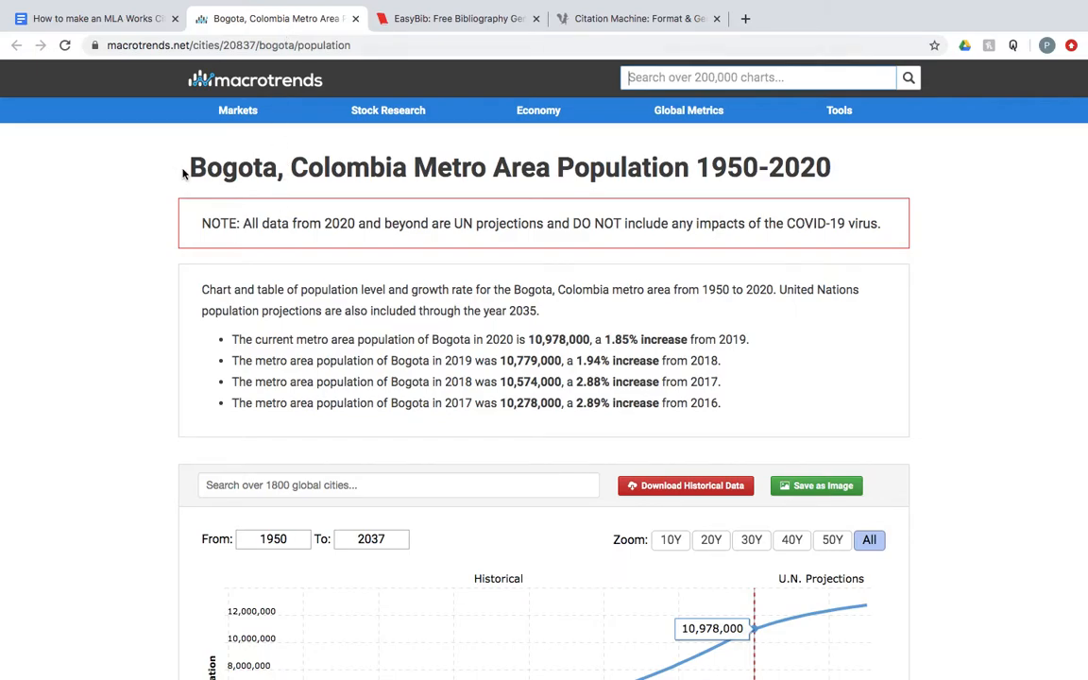
mouse_move(237, 111)
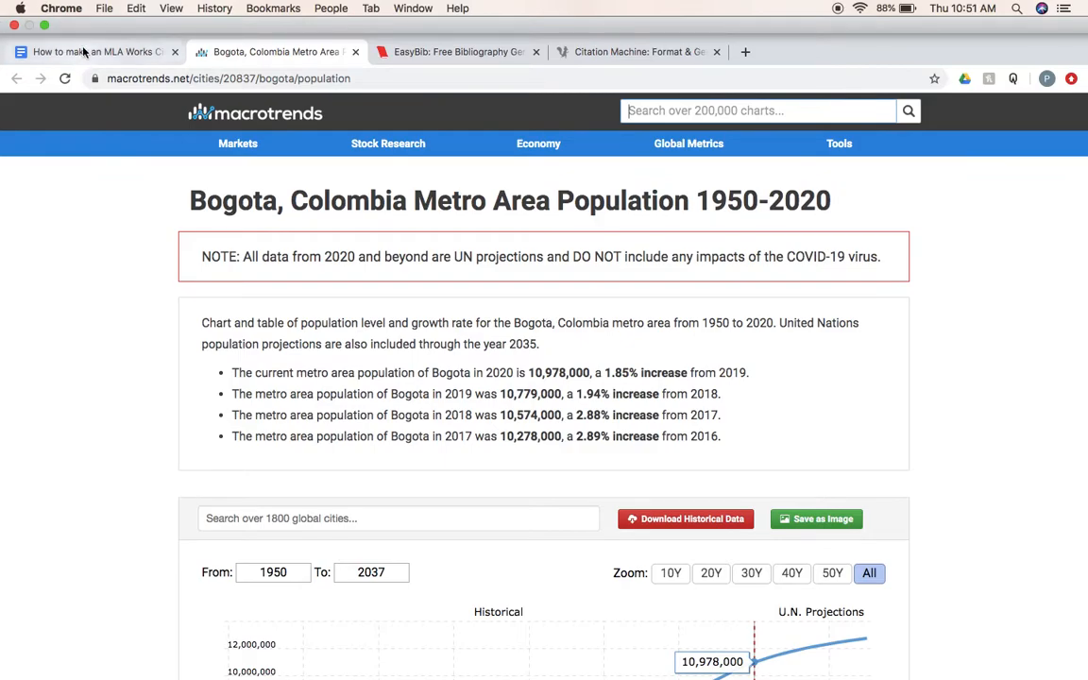
left_click(82, 52)
type("\"Bogata, Colombia")
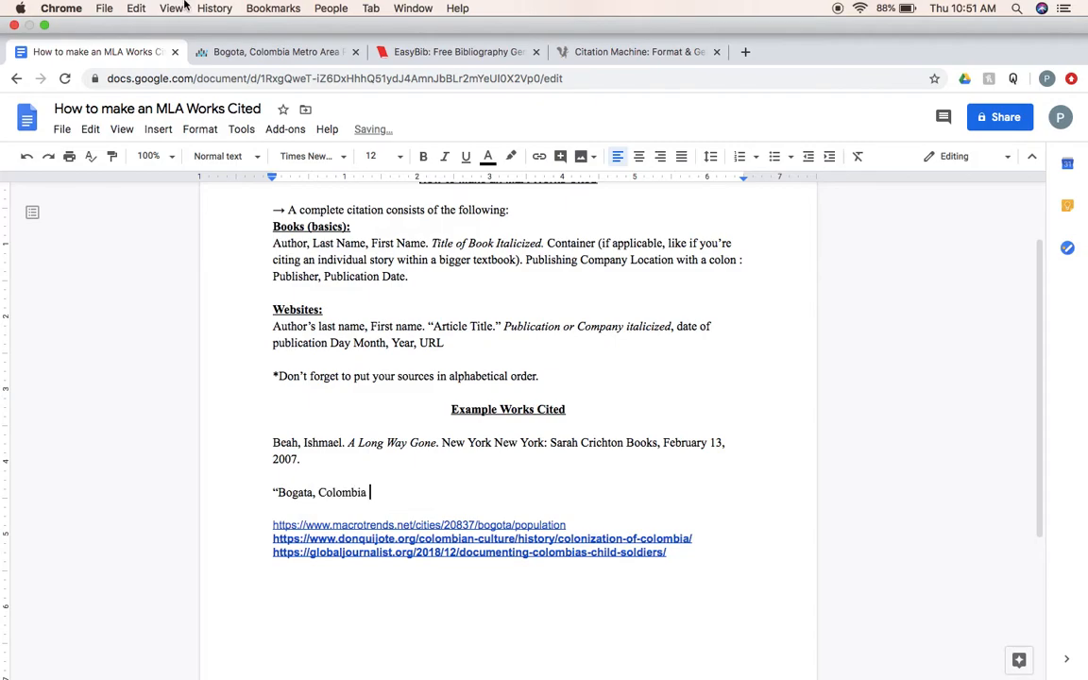
Step: Complete the article title in the new citation with "Metro Area Population, 1950-2020."
key("BackSpace")
type("Metro P")
key("BackSpace")
type("Ara")
type("Population")
type(", 1950-1")
type("9")
key("BackSpace")
key("BackSpace")
type("2020.")
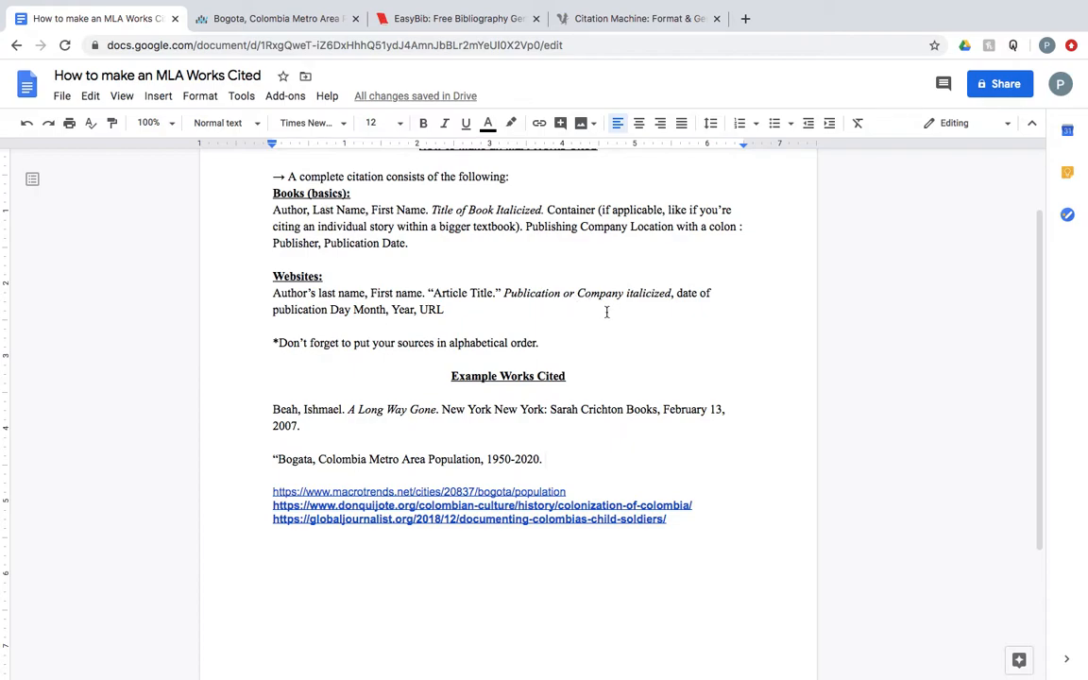
Step: Check the Macrotrends page for its publisher and add "Macrotrends, LLC." in italics after the article title
left_click(288, 20)
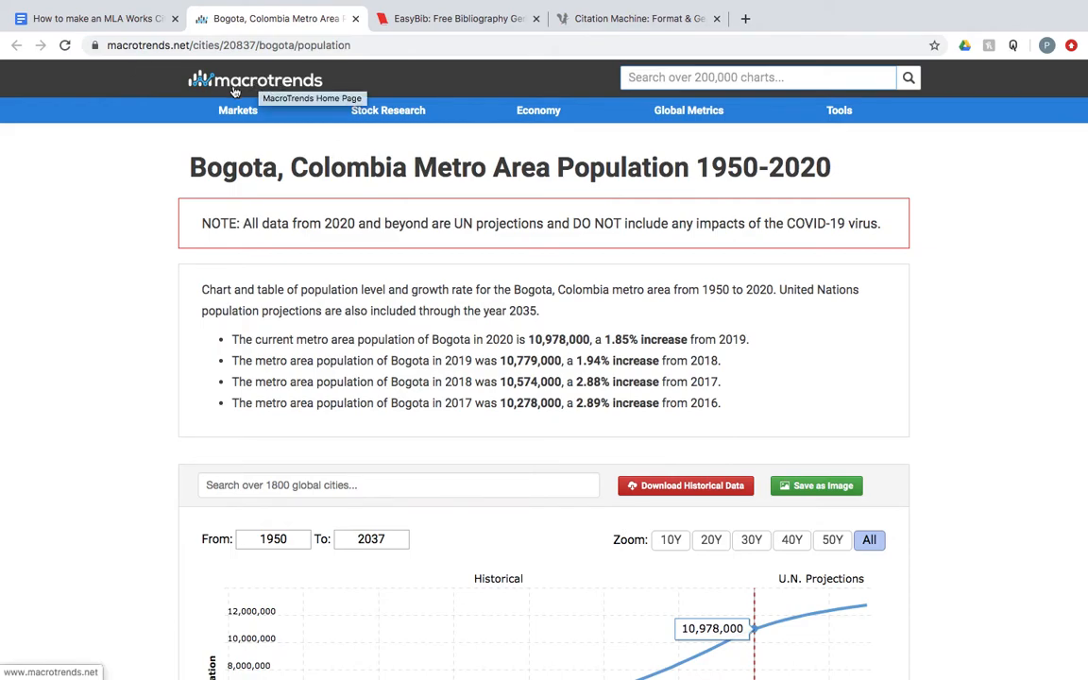
mouse_move(249, 112)
scroll(249, 111, "down", 20)
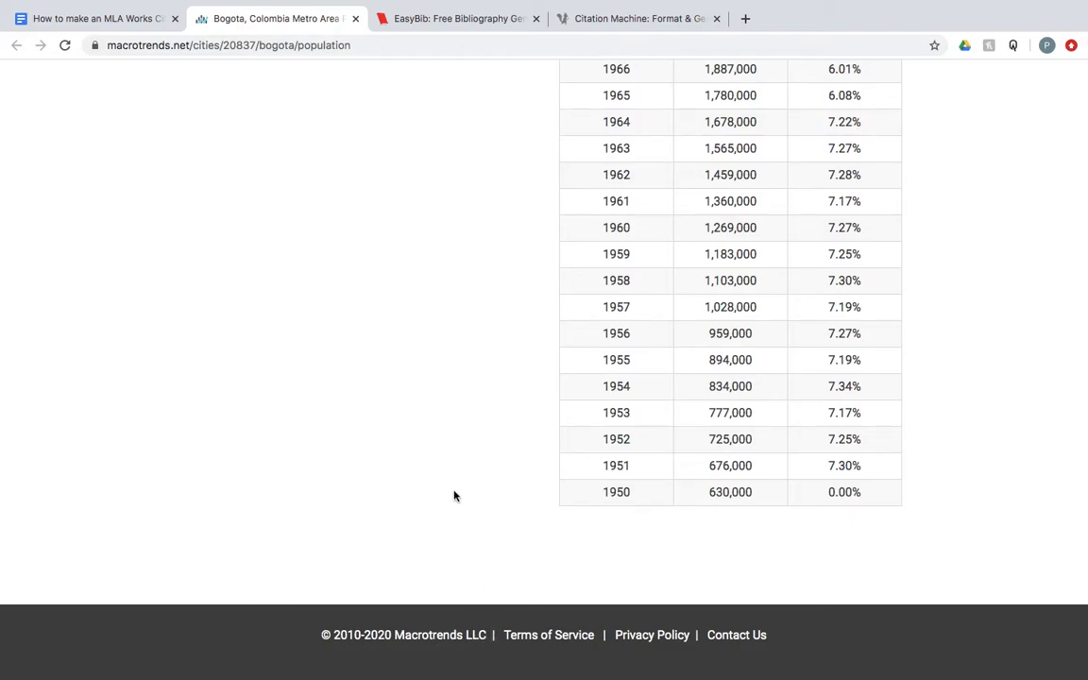
left_click(137, 18)
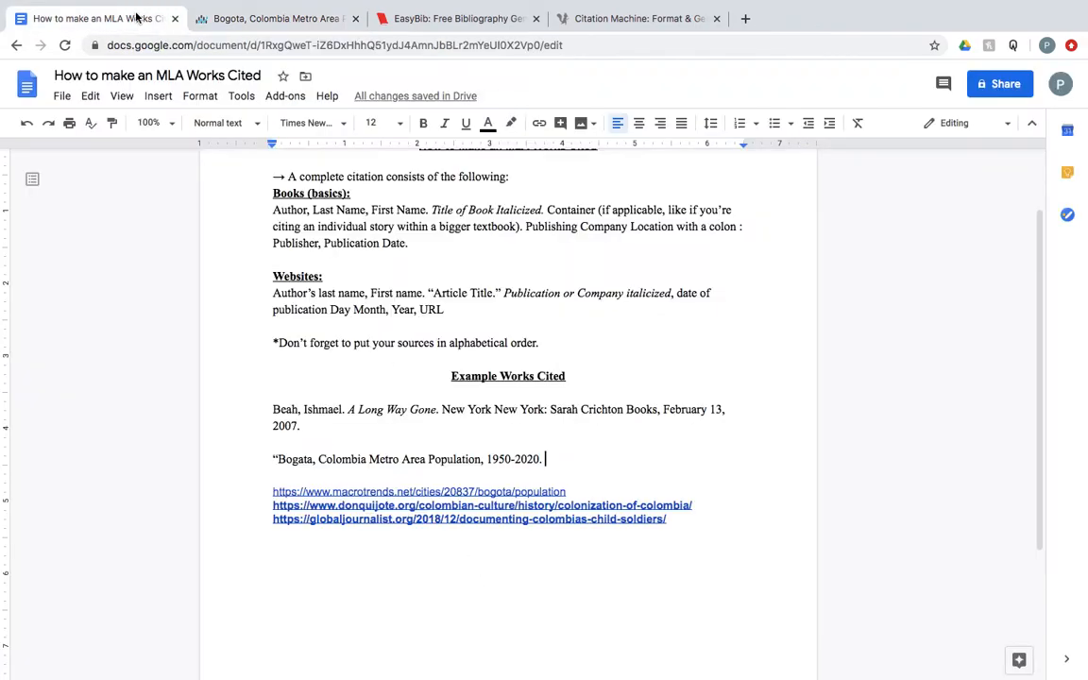
key("ctrl+i")
type("Macrotrends, LLC")
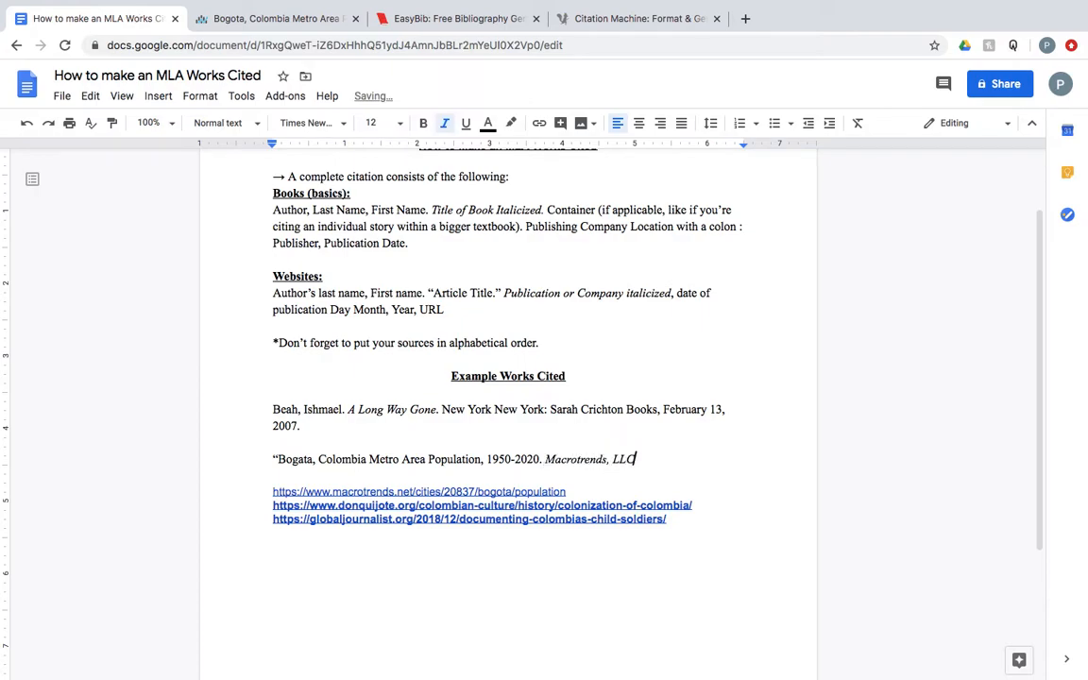
key("ctrl+i")
type(".")
Step: Look for the publication date on the Macrotrends page and add the year "2010." after the publisher in the citation
left_click(288, 26)
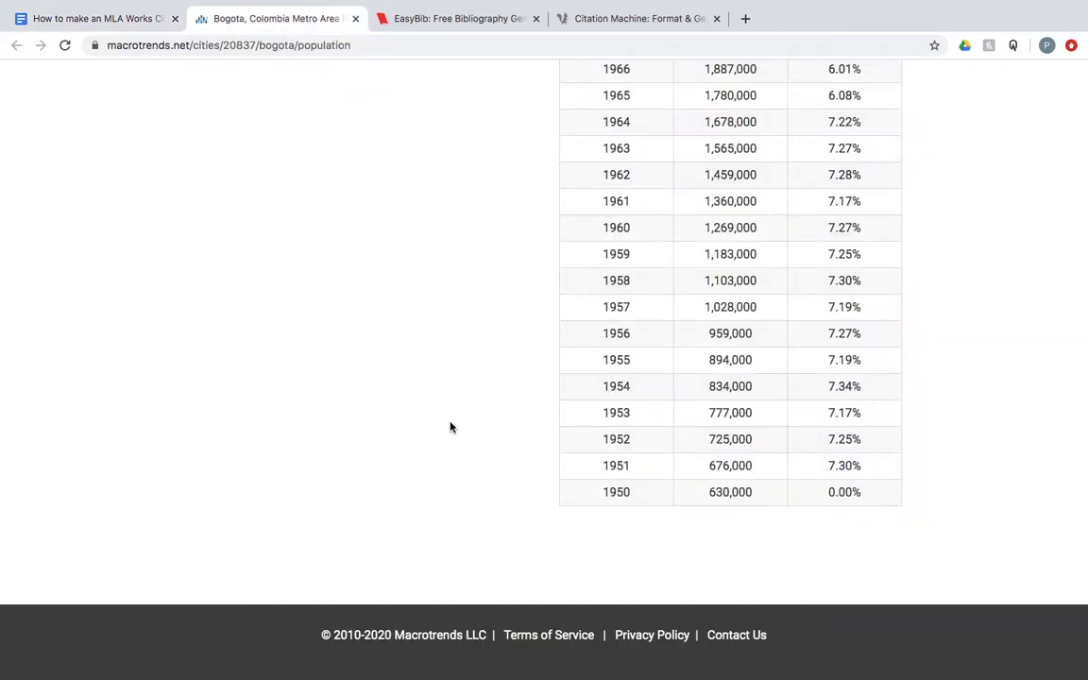
scroll(372, 248, "up", 20)
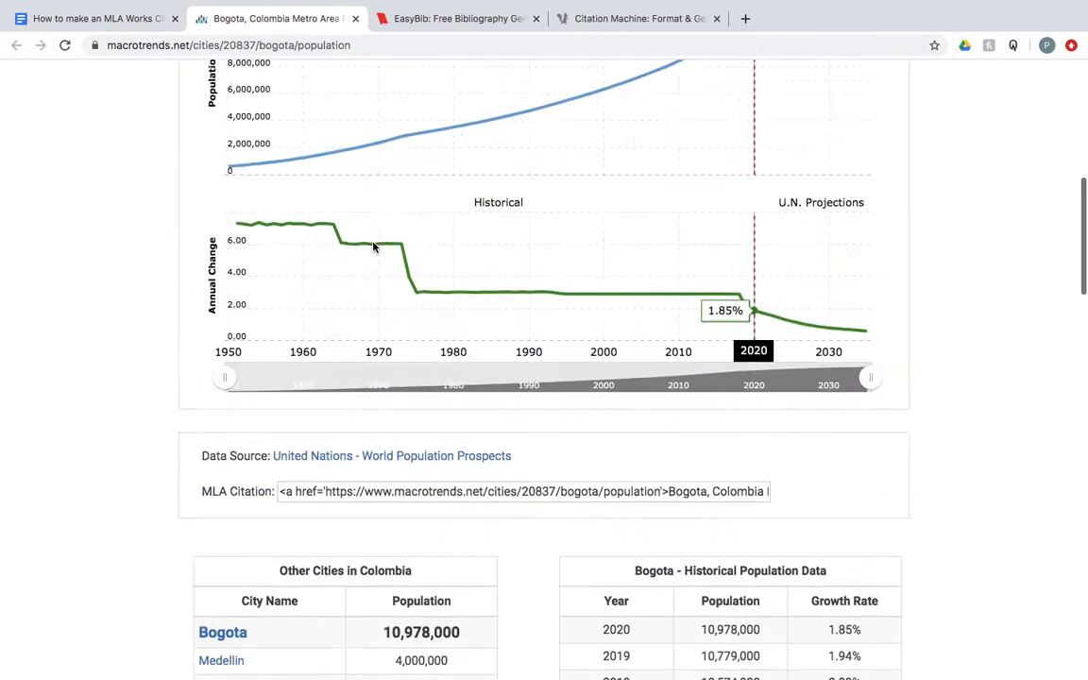
left_click(98, 20)
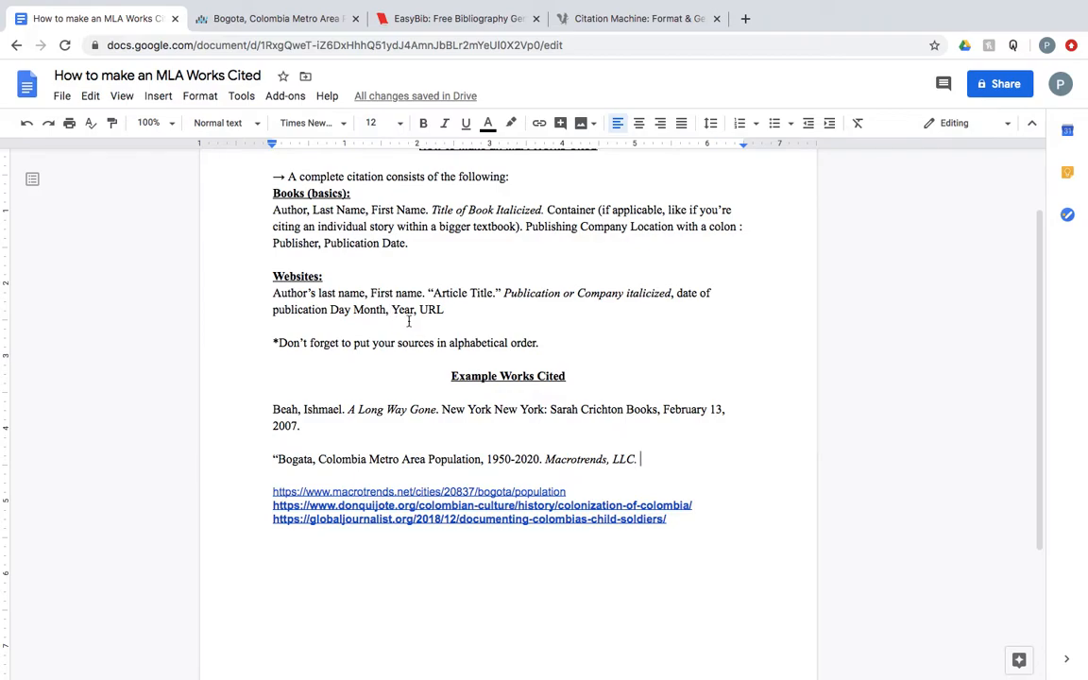
left_click(283, 19)
scroll(512, 476, "up", 10)
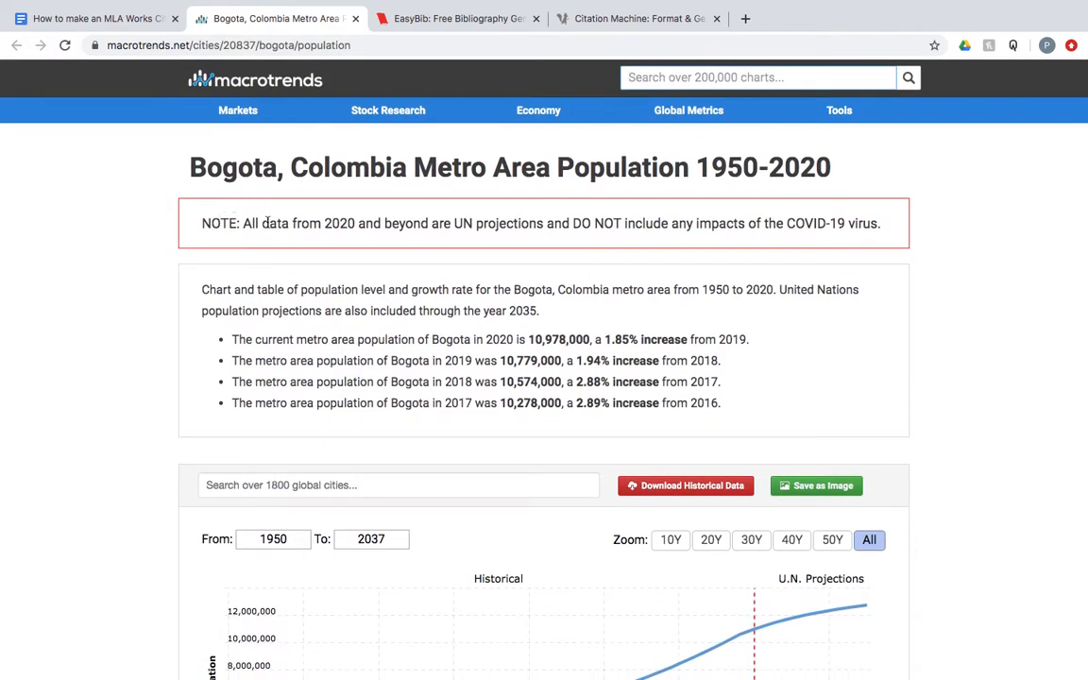
scroll(246, 203, "down", 5)
scroll(268, 227, "down", 15)
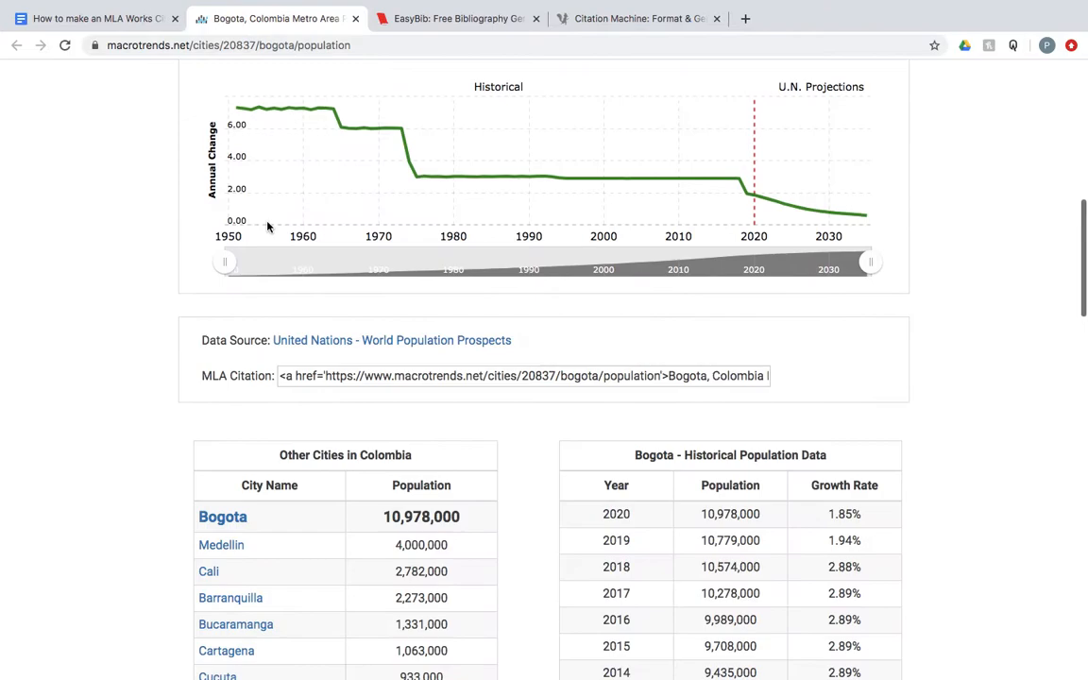
scroll(267, 226, "down", 15)
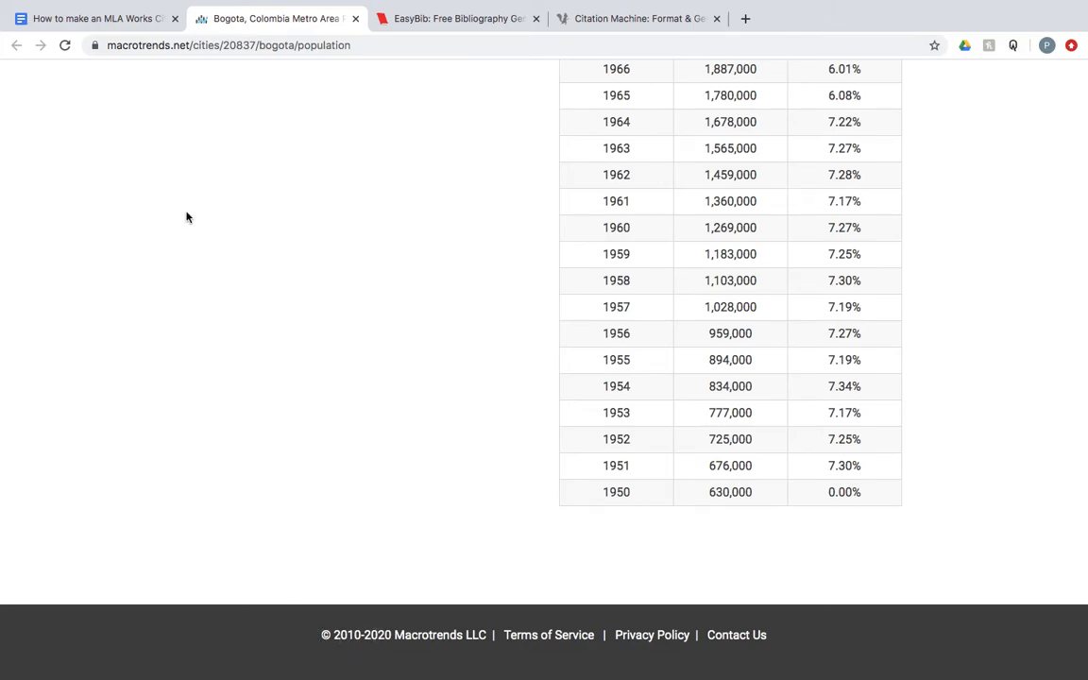
left_click(84, 23)
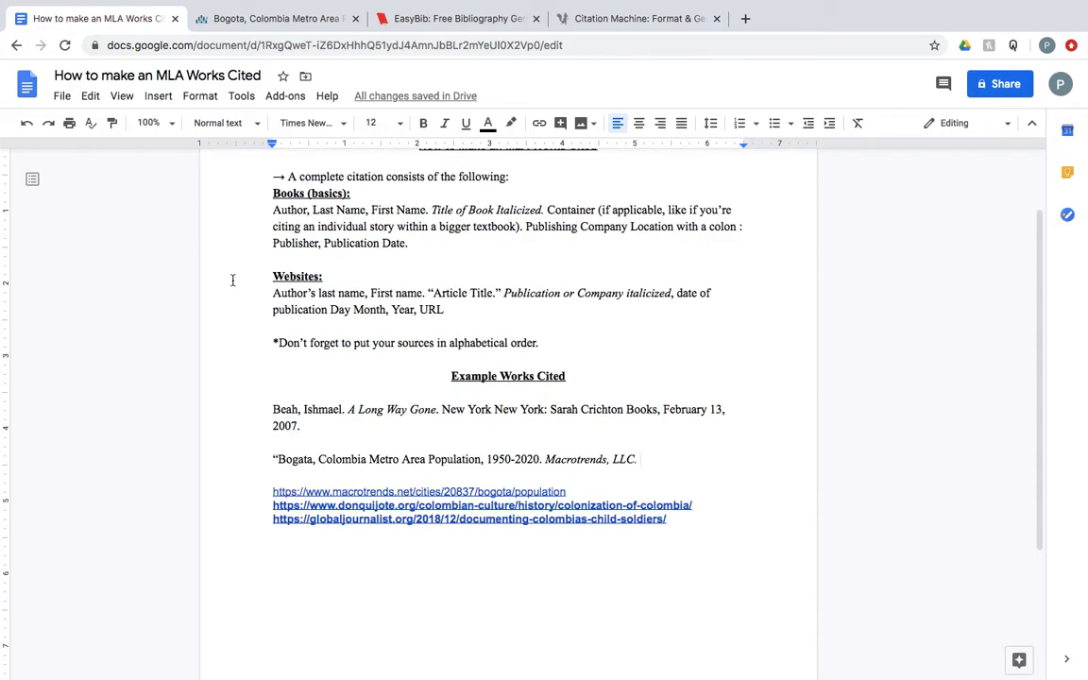
type("2010.")
Step: Copy the Macrotrends page URL, paste it on the line below the citation, and start a new paragraph after a blank line
left_click(288, 16)
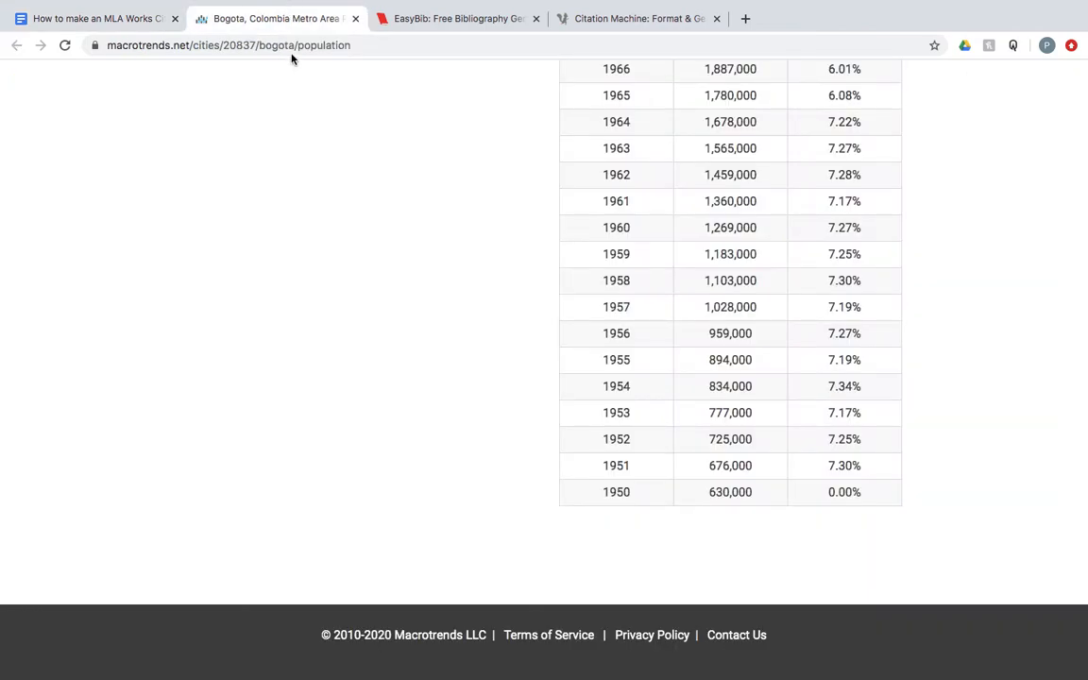
left_click(298, 46)
key("ctrl+c")
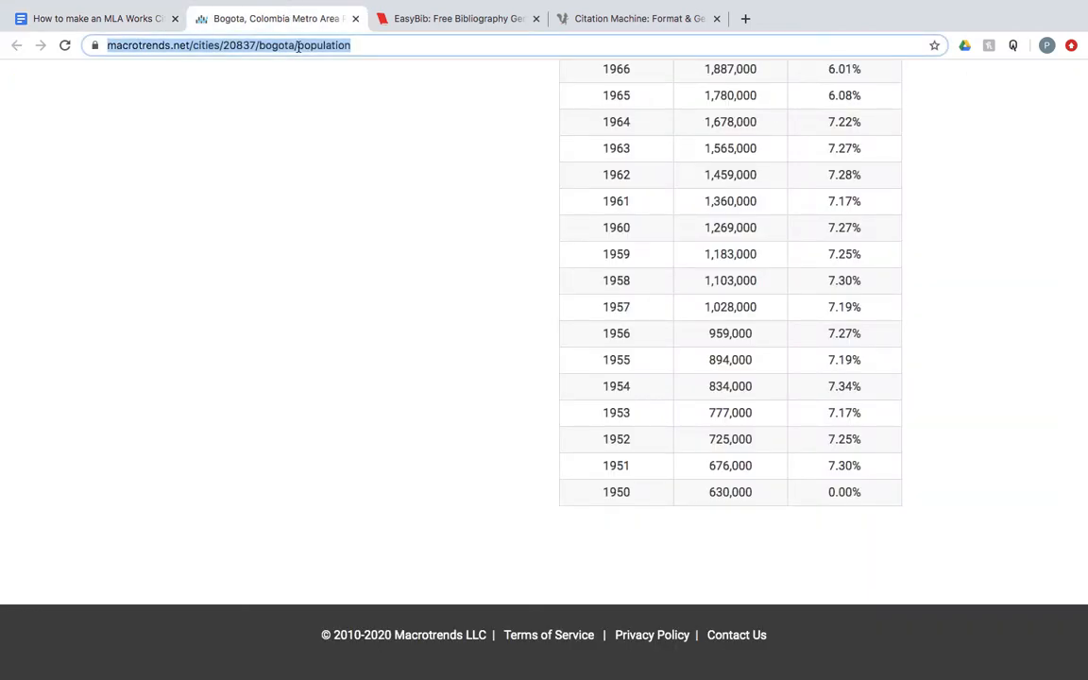
left_click(122, 17)
left_click(672, 459)
key("Return")
key("ctrl+v")
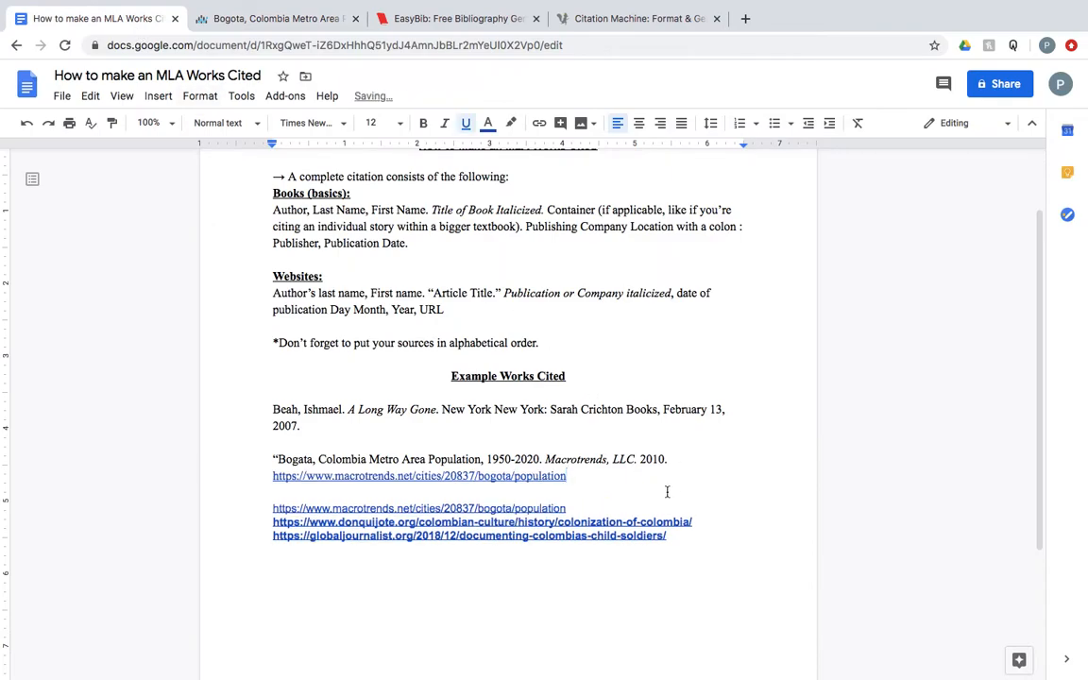
key("Return")
key("Return")
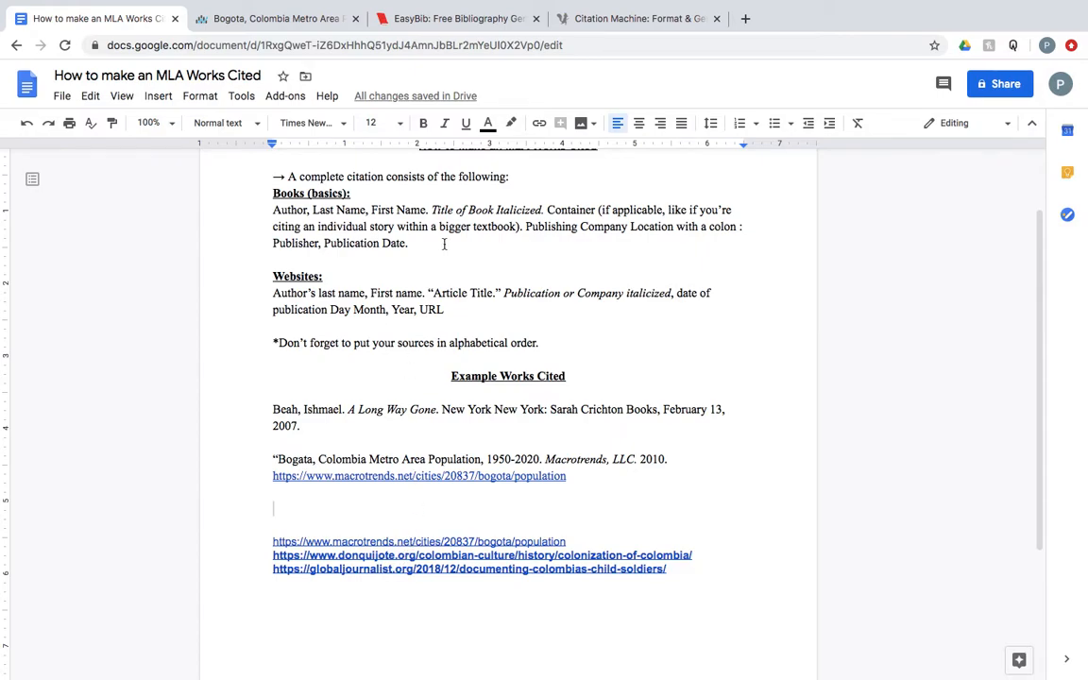
Step: View the EasyBib and Citation Machine generator sites, and return to the Macrotrends Bogota page
left_click(472, 21)
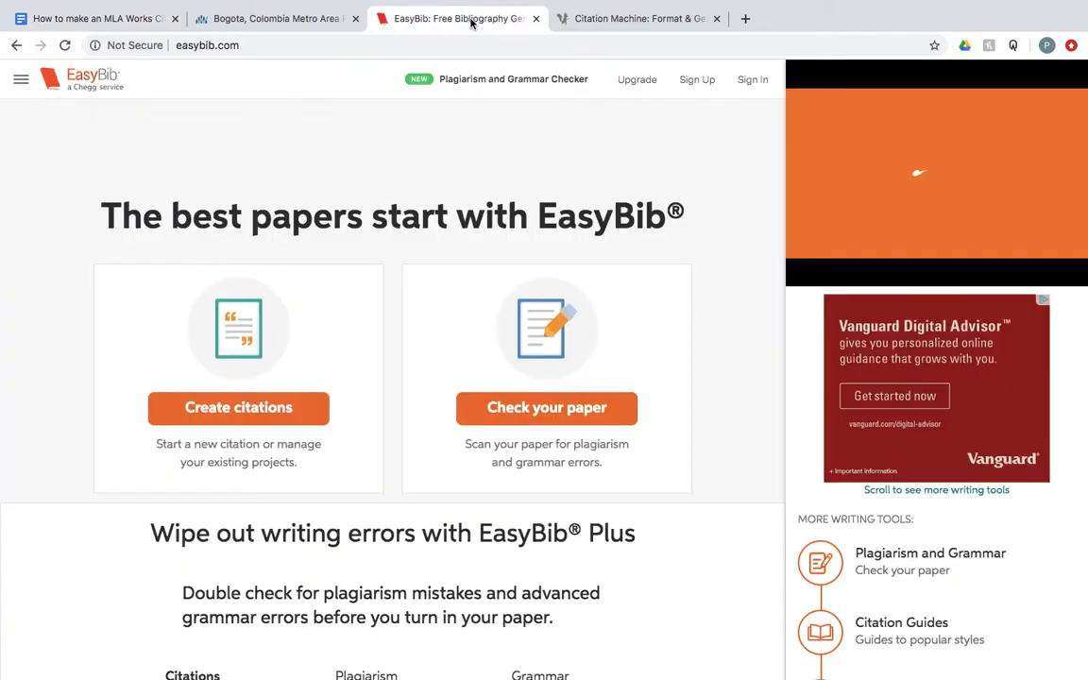
left_click(644, 27)
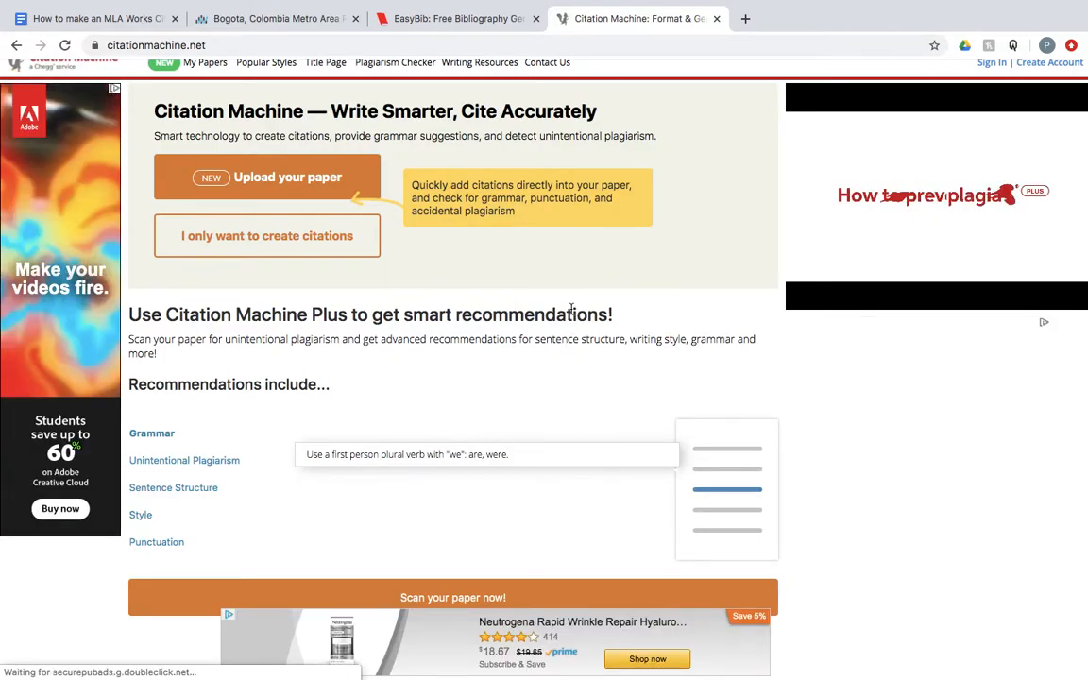
left_click(463, 19)
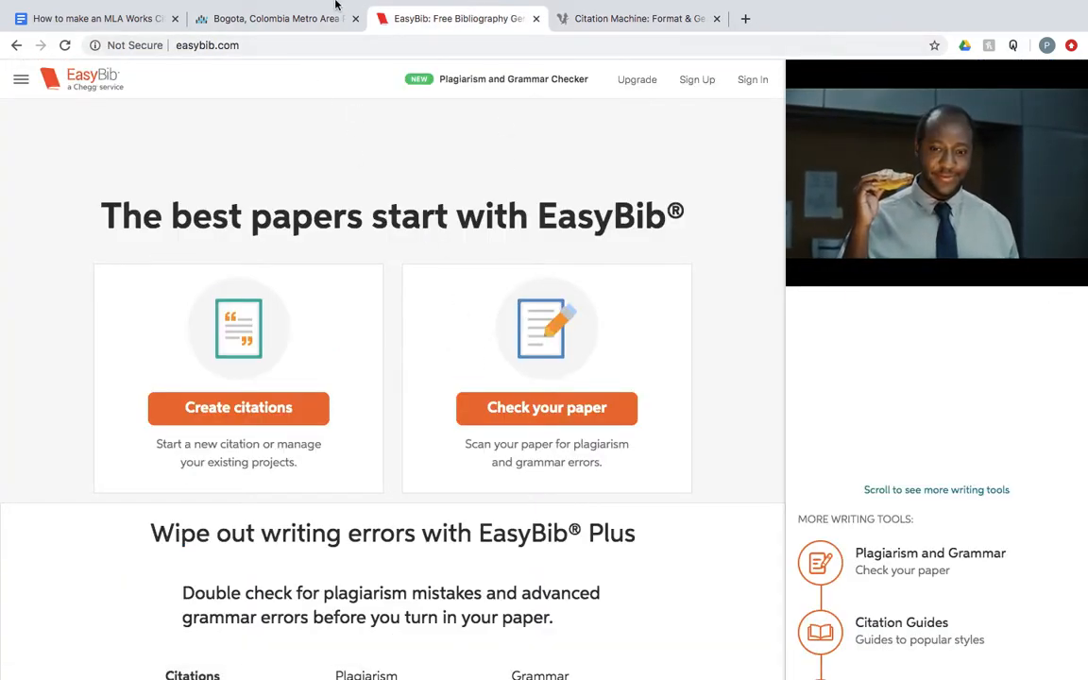
left_click(266, 14)
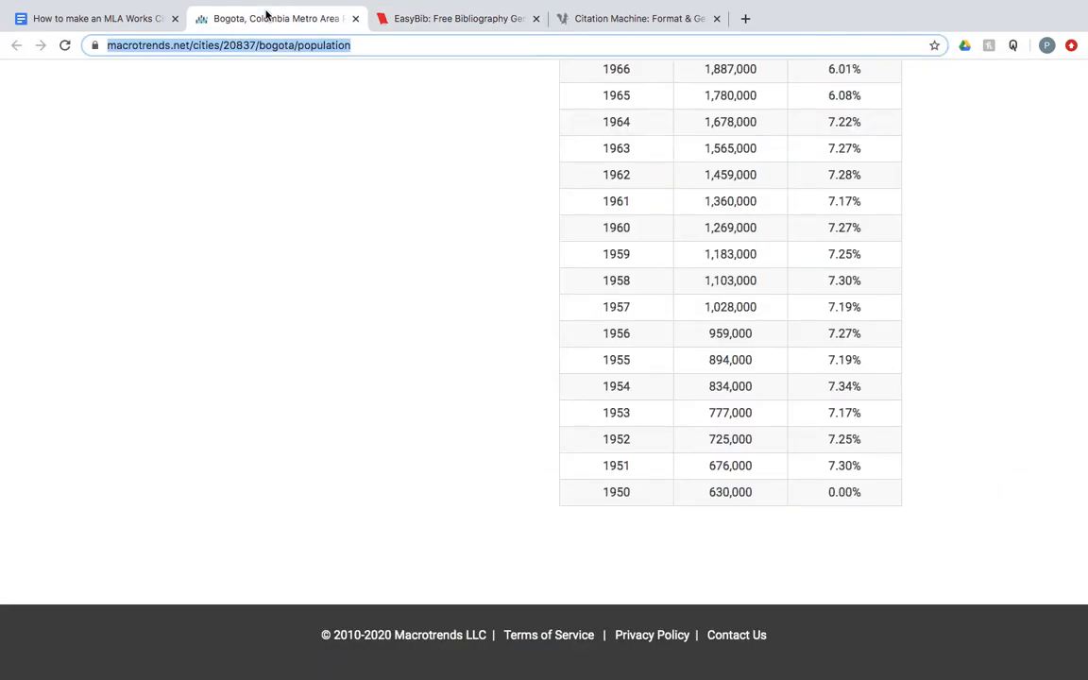
Step: Return to the Works Cited document and delete the Macrotrends link from the list of sources still to cite
left_click(90, 19)
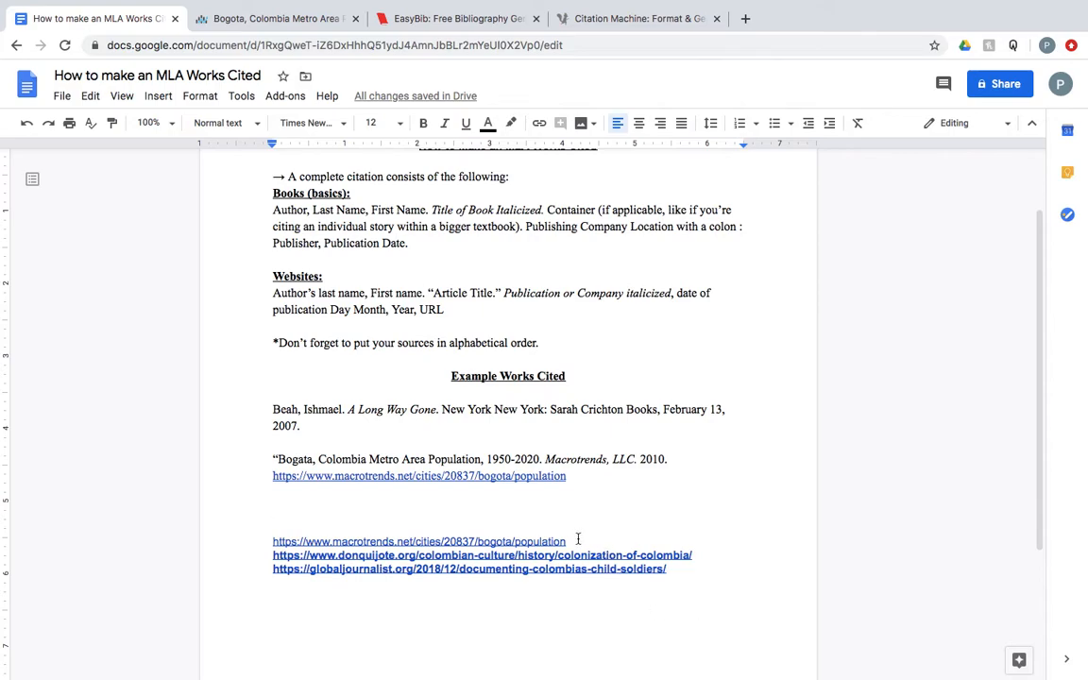
left_click_drag(570, 542, 247, 530)
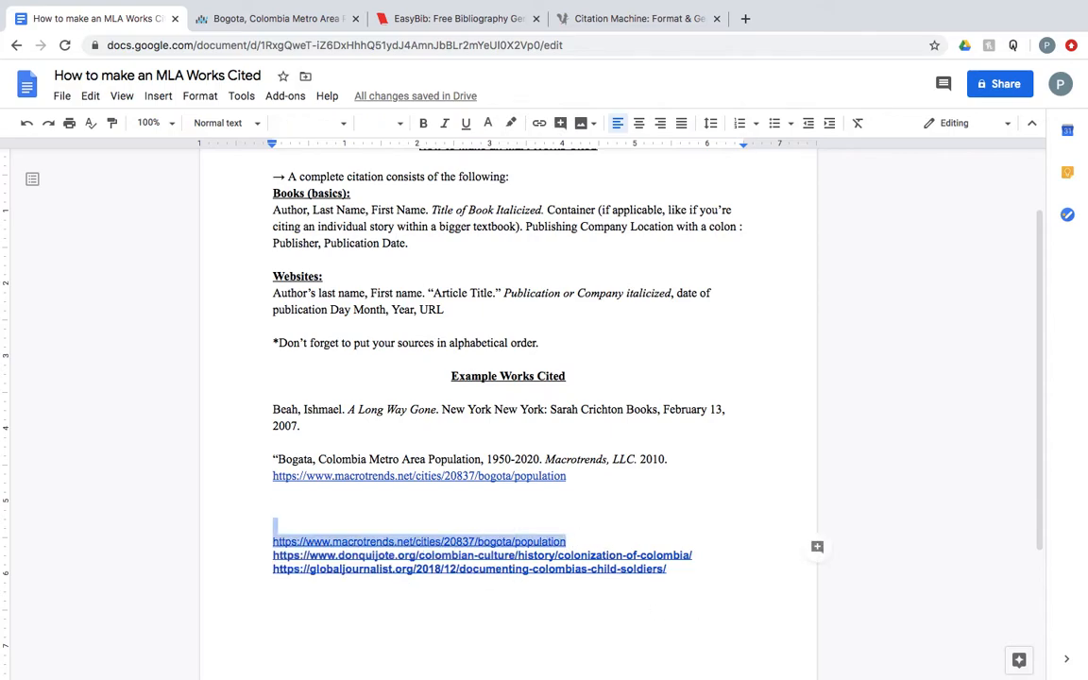
key("BackSpace")
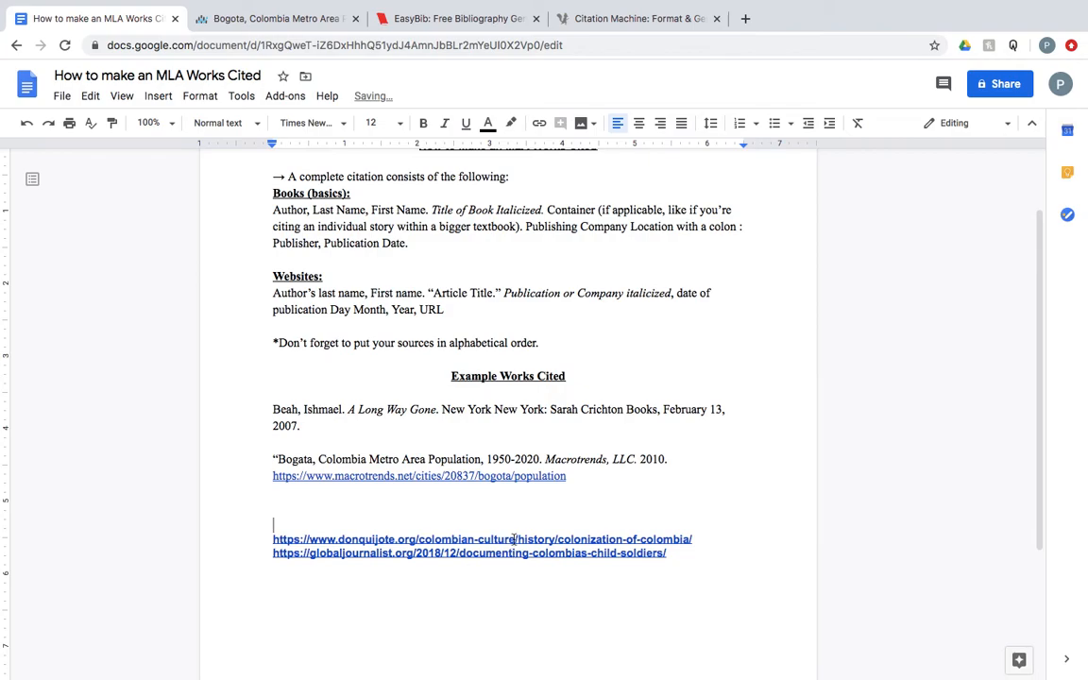
Step: Open the donquijote.org colonization-of-colombia link from the document and copy the page's URL
left_click(515, 538)
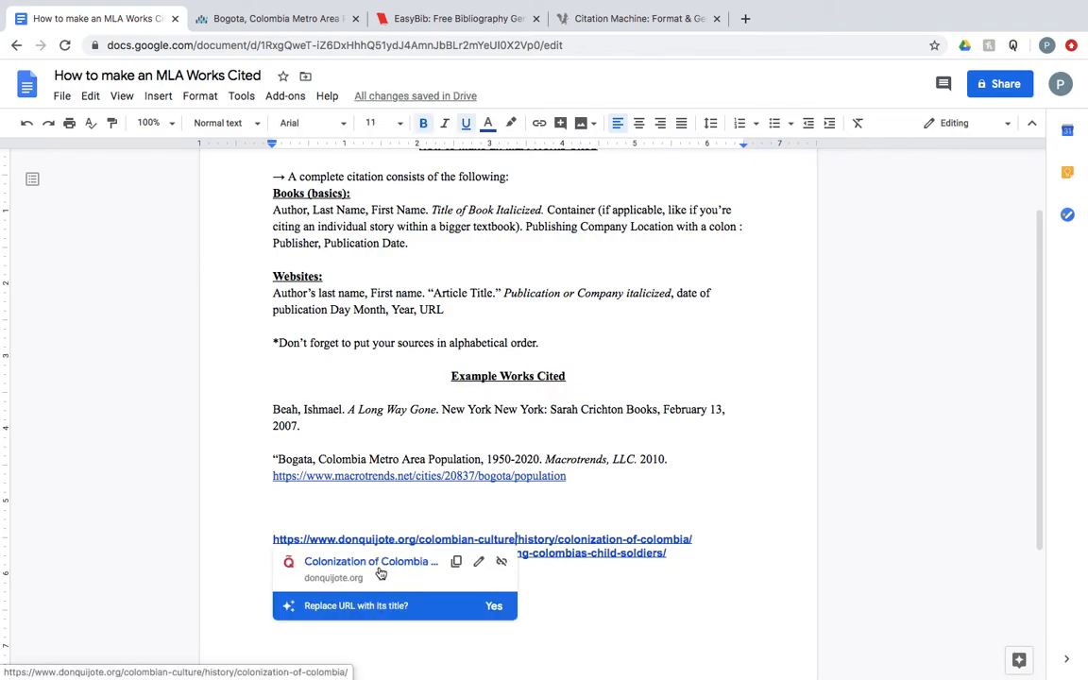
left_click(377, 567)
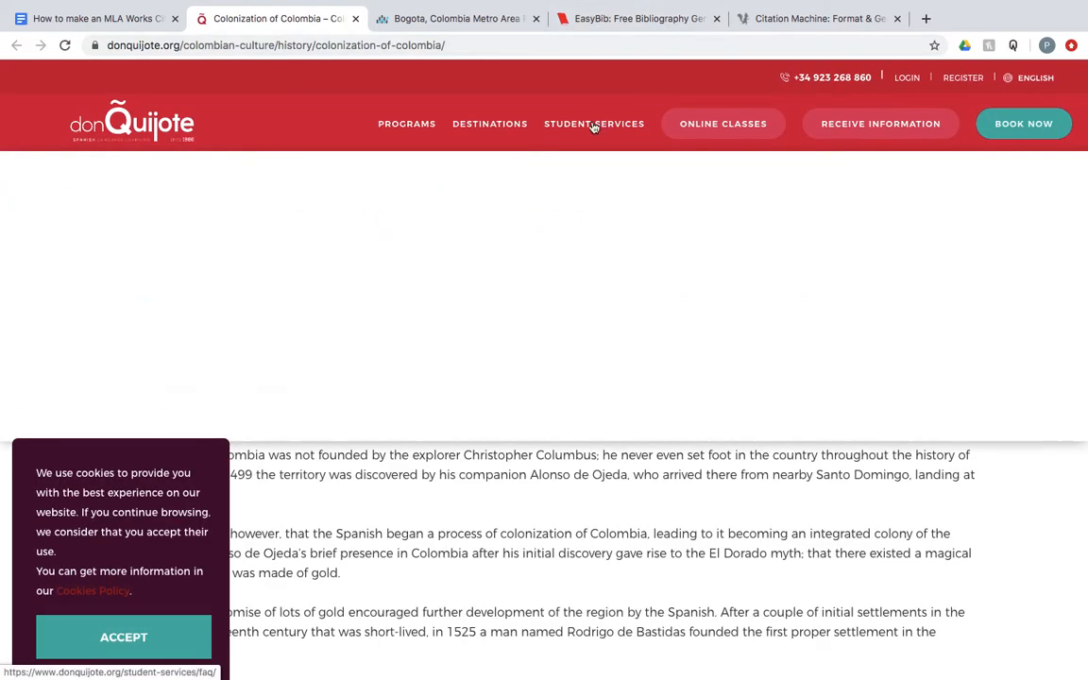
mouse_move(411, 120)
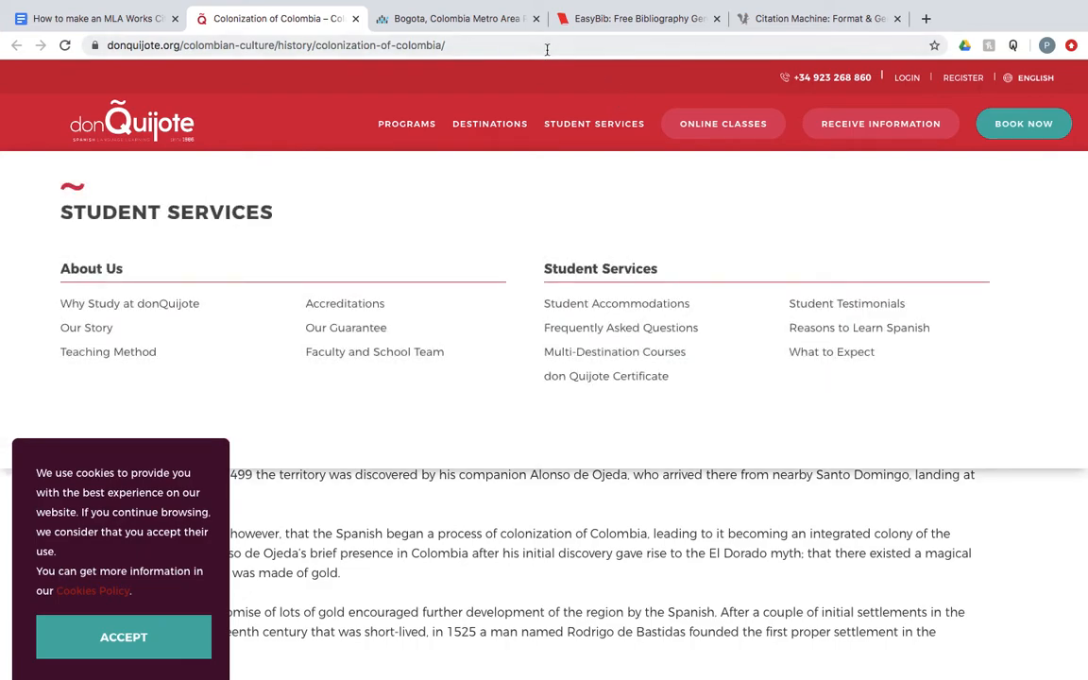
left_click(547, 48)
key("super+c")
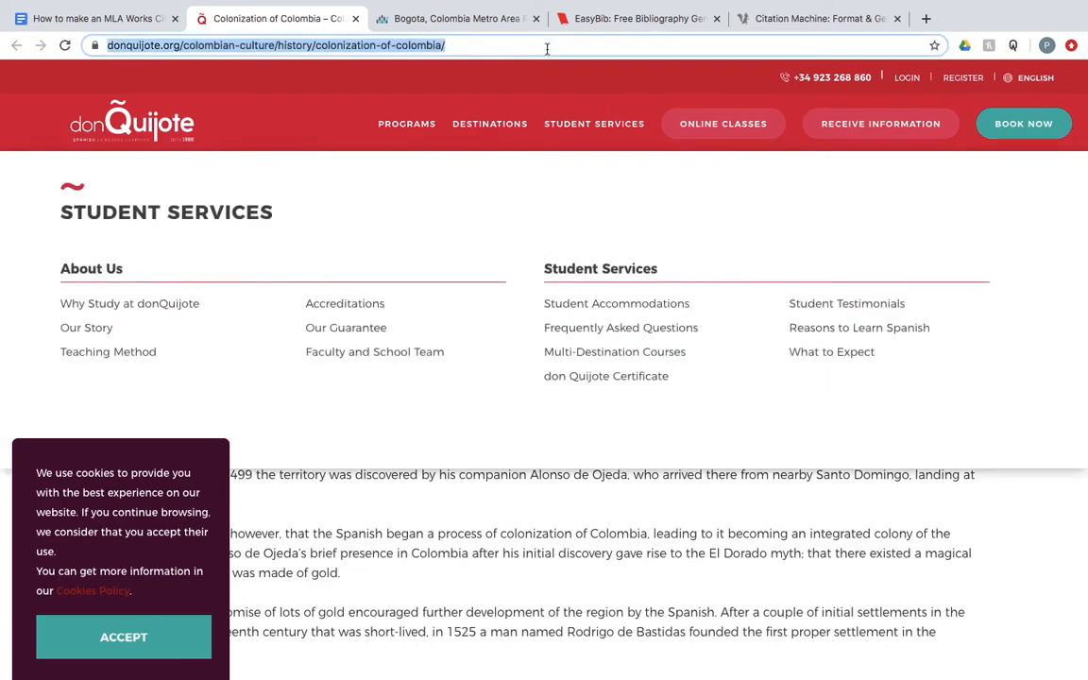
Step: Start a new website citation in EasyBib and search for the copied donquijote.org URL
left_click(576, 19)
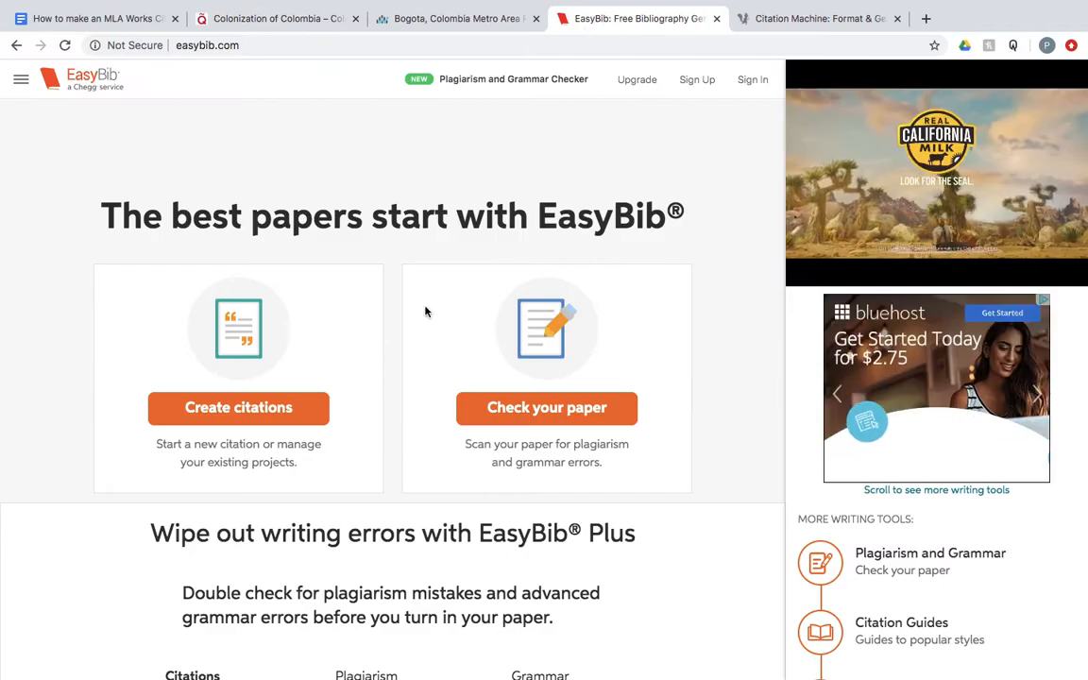
left_click(305, 423)
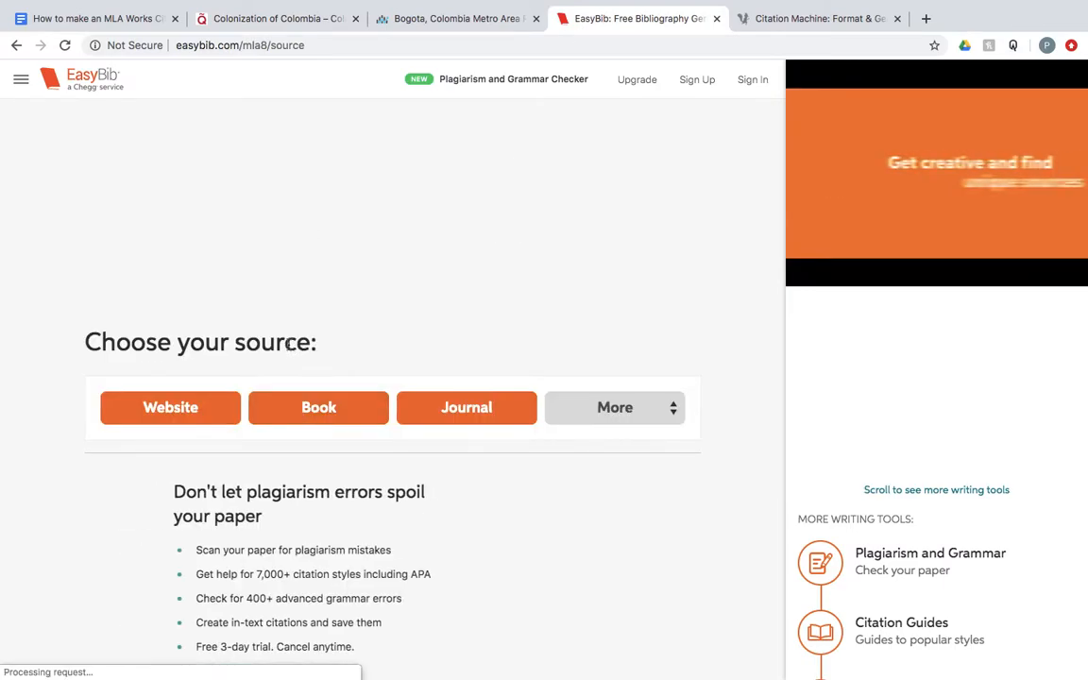
left_click(177, 417)
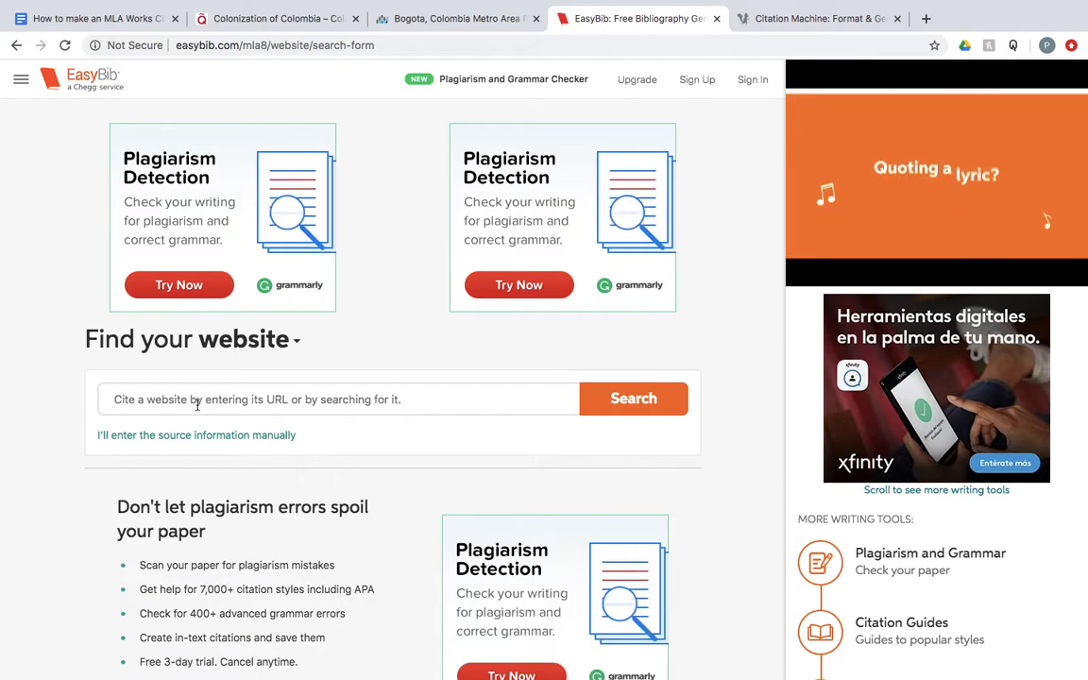
key("super+v")
left_click(604, 398)
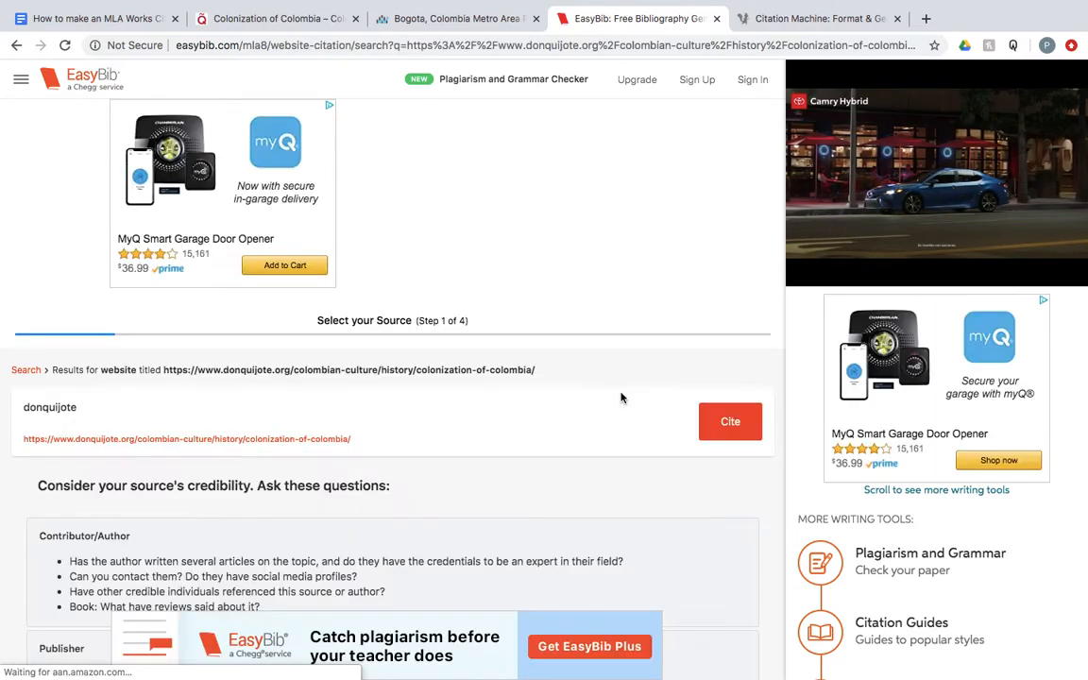
Step: Cite the donquijote search result and accept the source information on the review page
scroll(621, 397, "down", 2)
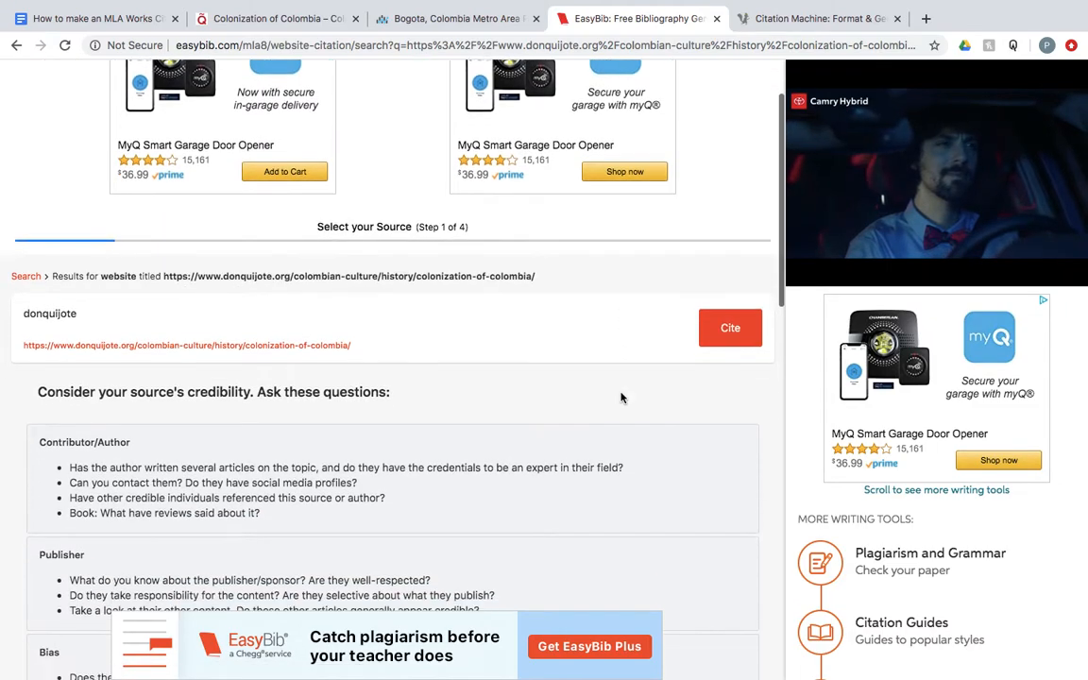
left_click(745, 326)
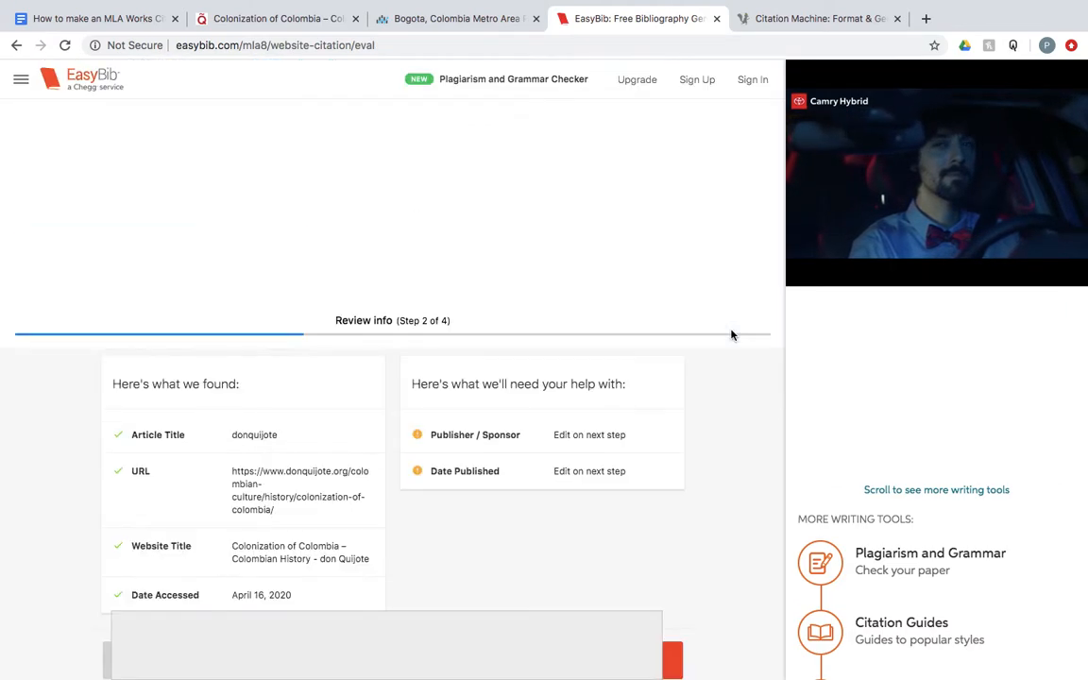
scroll(732, 335, "down", 2)
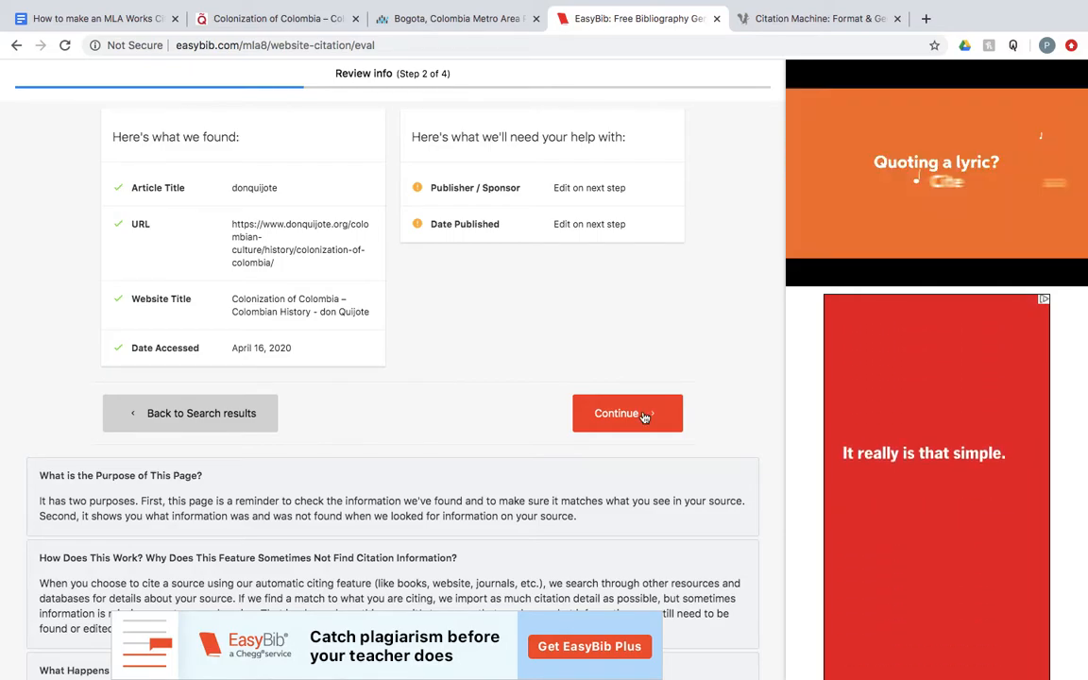
left_click(644, 418)
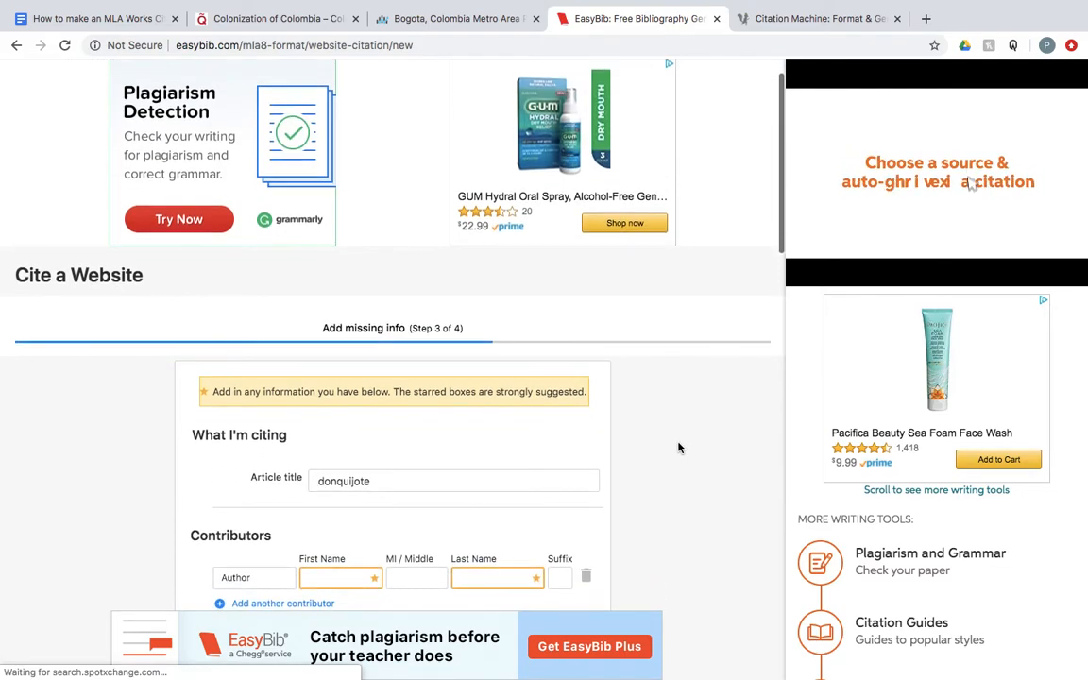
Step: Complete the citation without filling in the missing fields, choosing the free sponsored message to continue
scroll(678, 448, "down", 2)
scroll(678, 447, "down", 6)
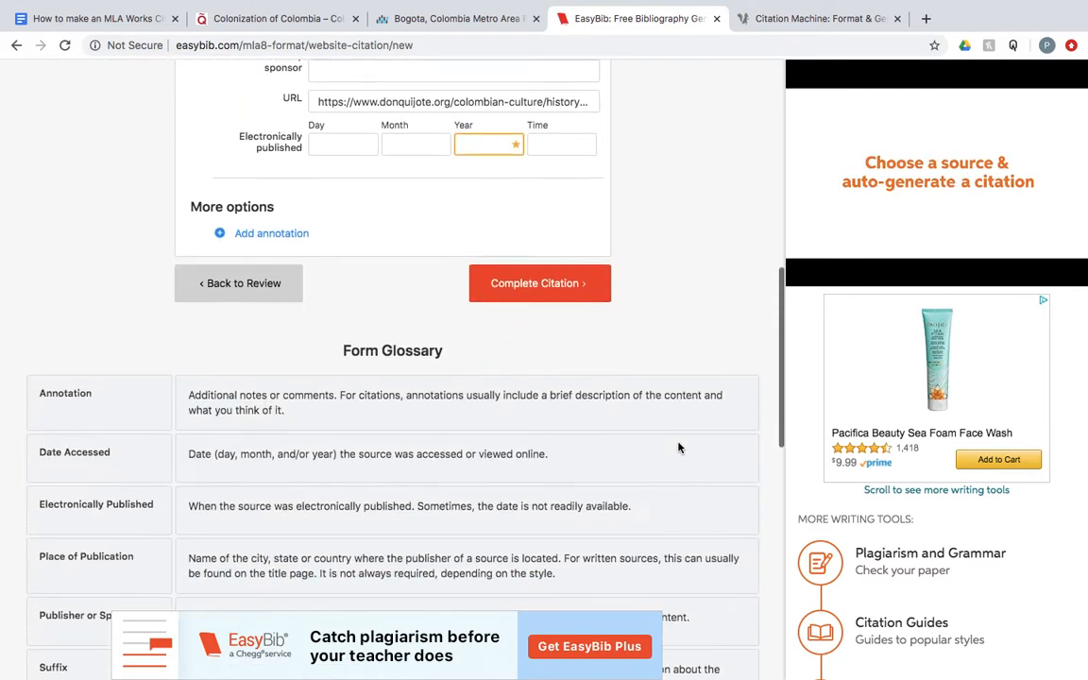
scroll(678, 448, "up", 2)
scroll(678, 448, "down", 1)
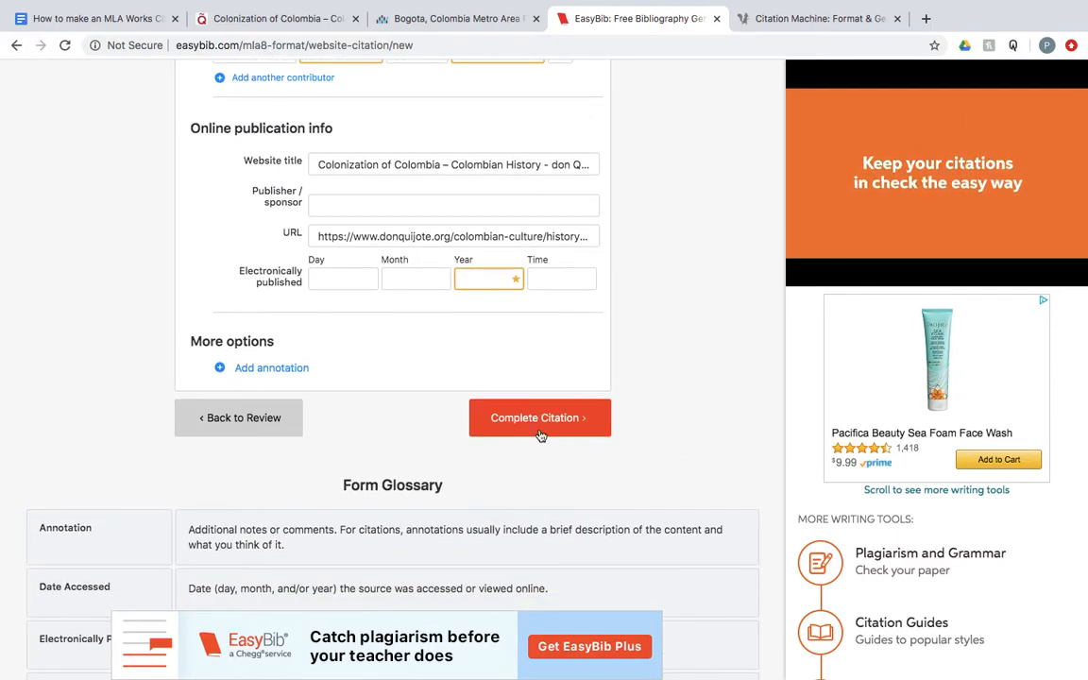
left_click(546, 428)
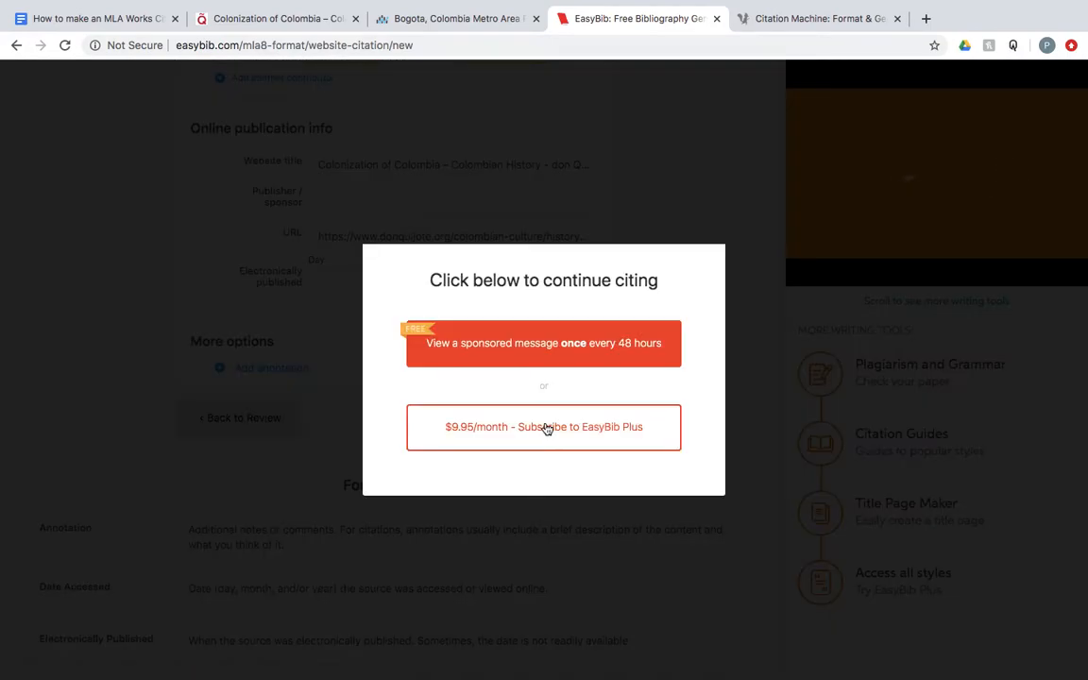
left_click(545, 347)
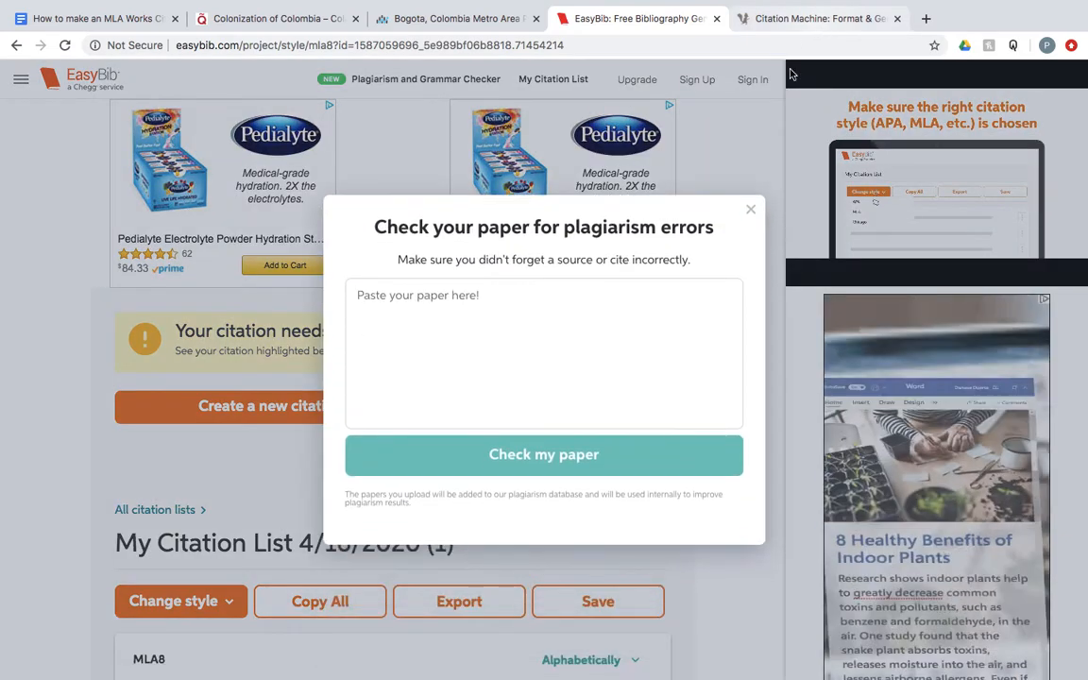
Step: Dismiss the plagiarism check prompt and copy the Donquijote bibliography citation from the citation list
left_click(751, 211)
scroll(685, 534, "down", 5)
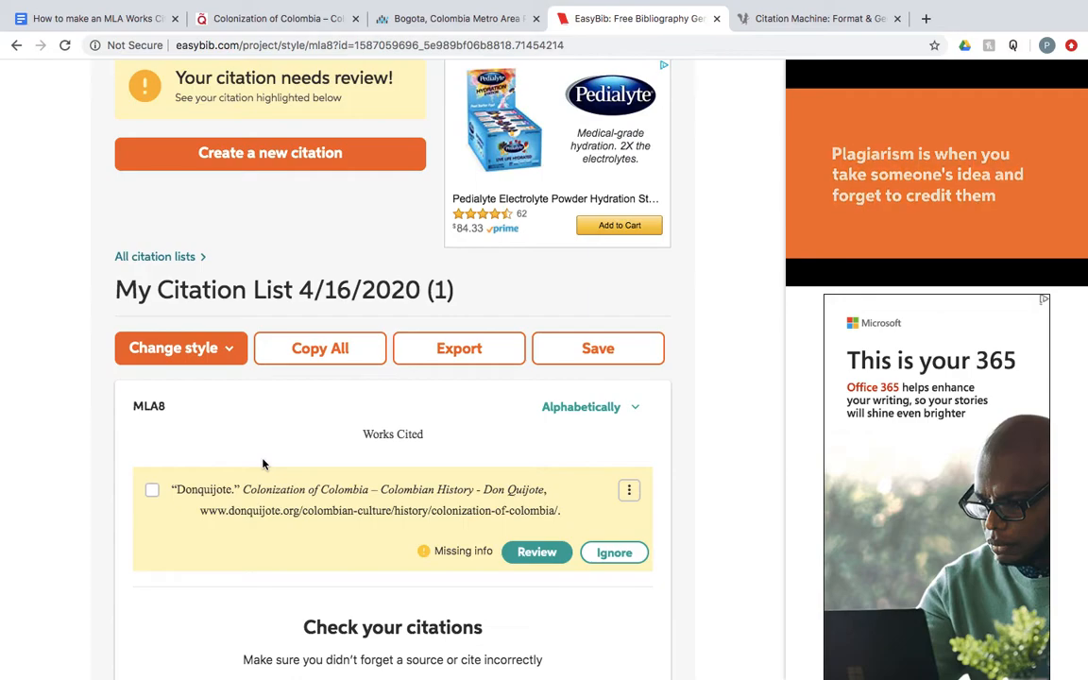
scroll(264, 464, "down", 1)
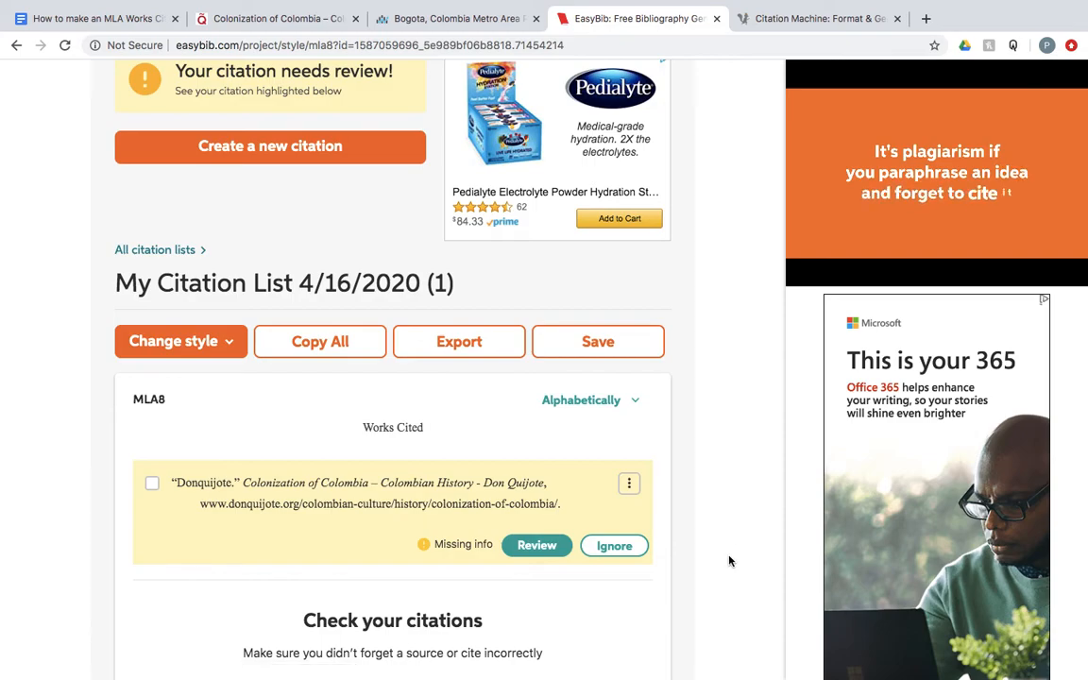
scroll(728, 561, "down", 3)
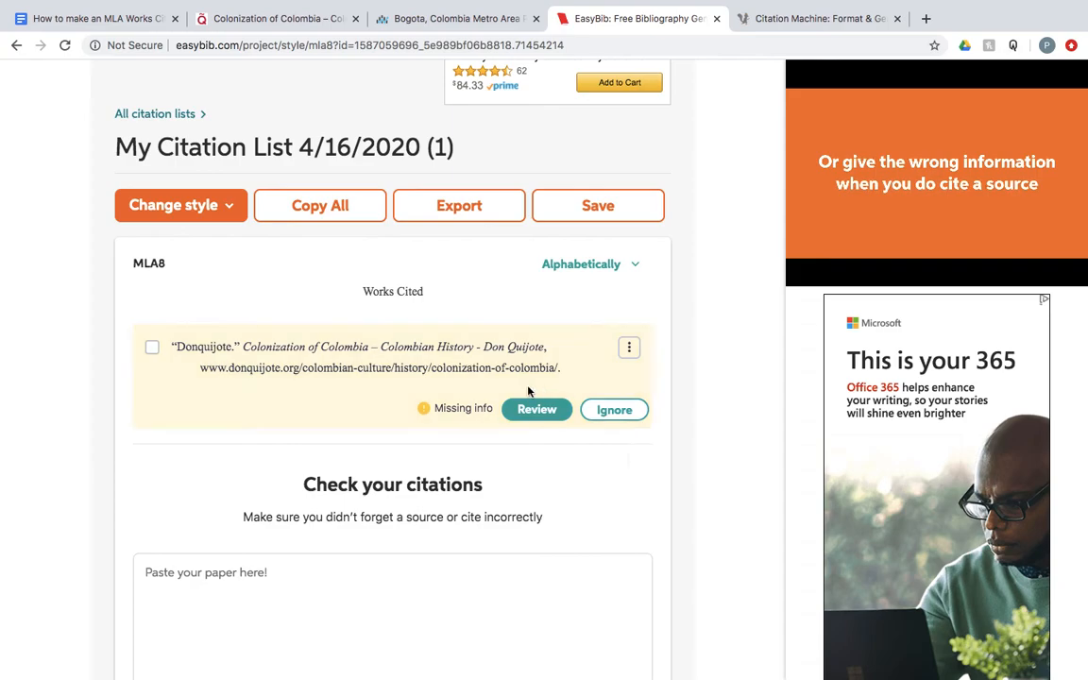
mouse_move(385, 363)
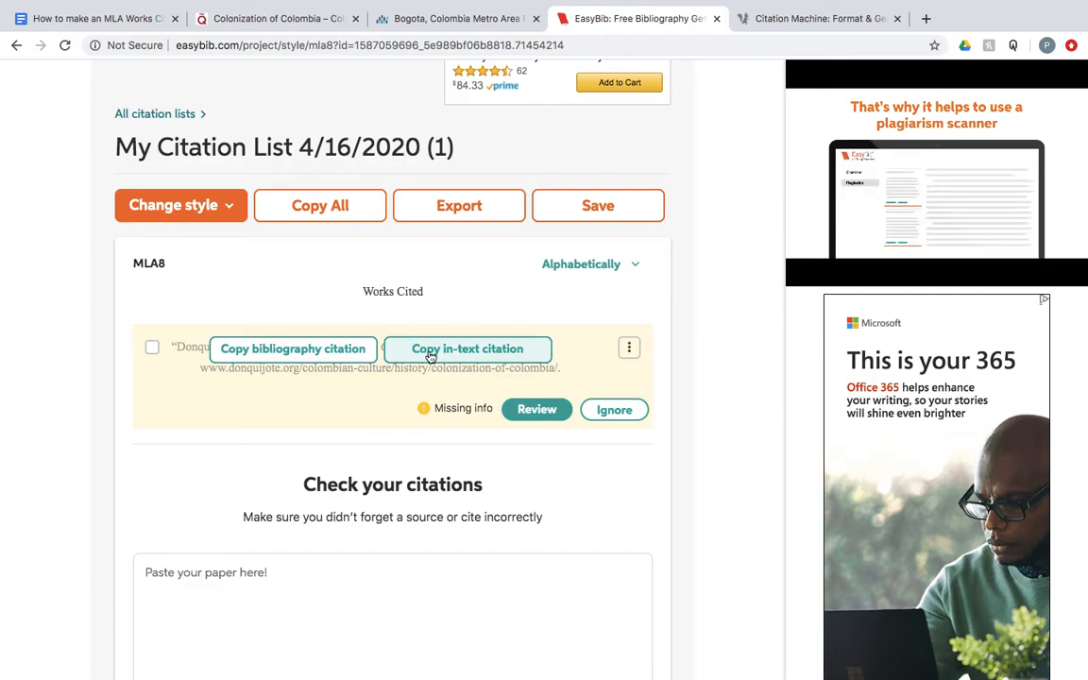
left_click(354, 350)
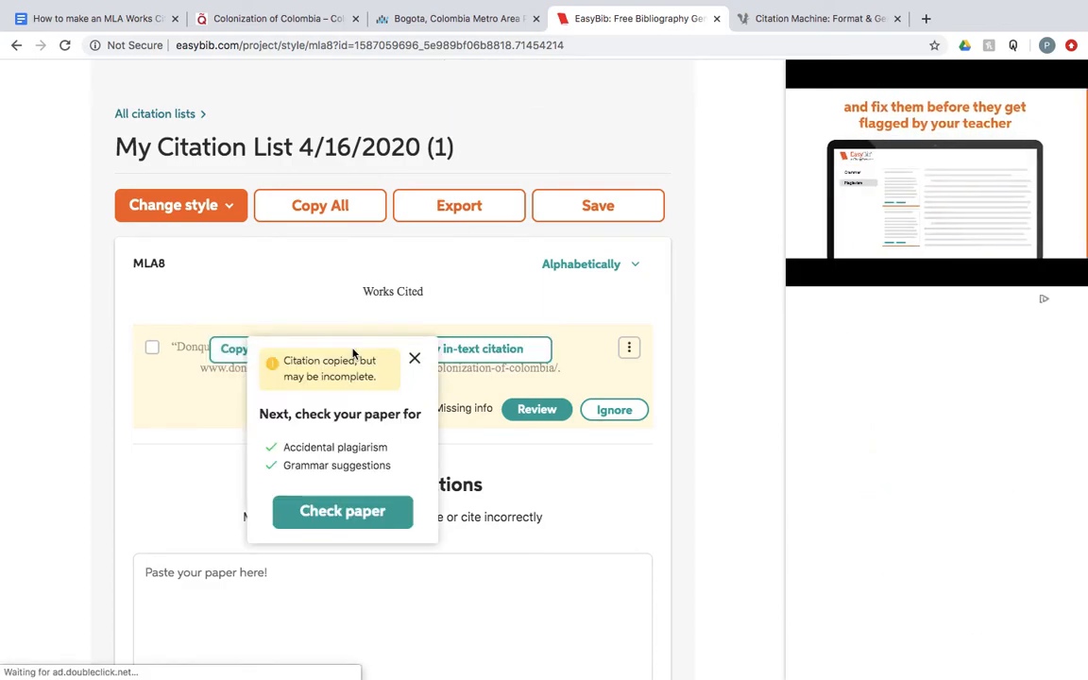
left_click(415, 359)
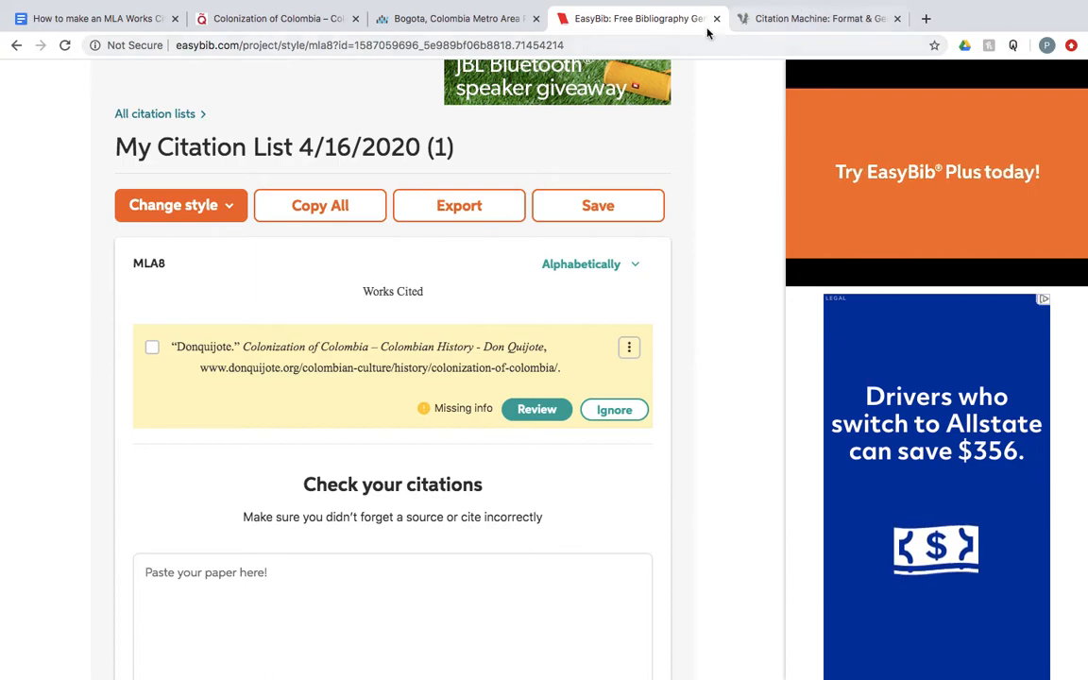
Step: Paste the Donquijote citation into the document below the Macrotrends entry and remove its indent
left_click(151, 18)
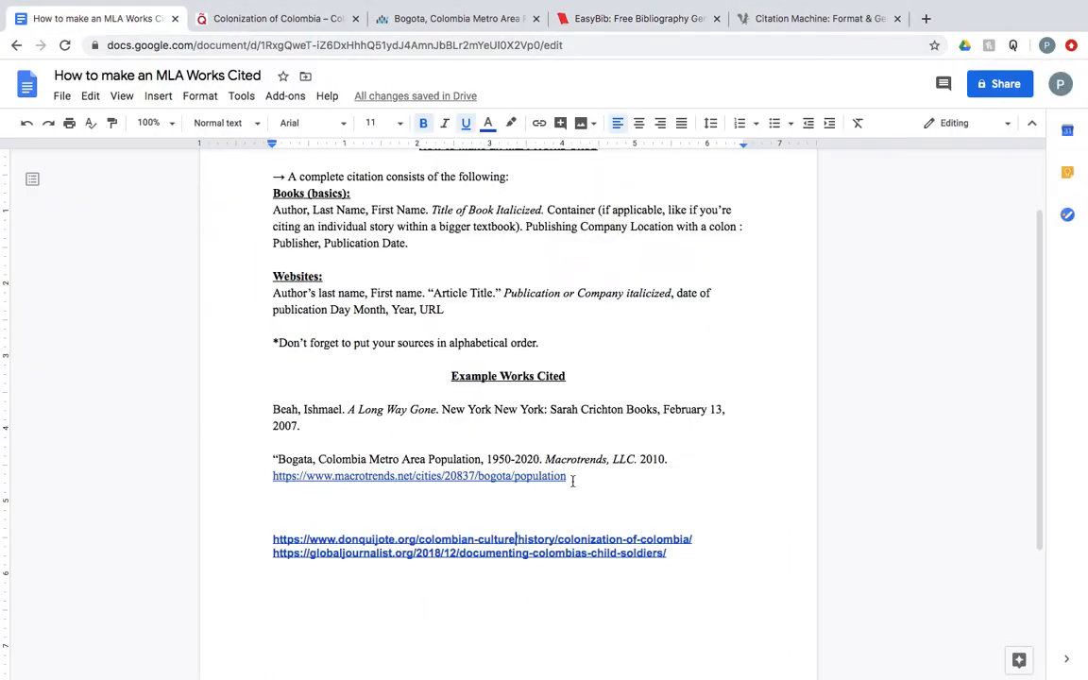
key("Return")
key("Return")
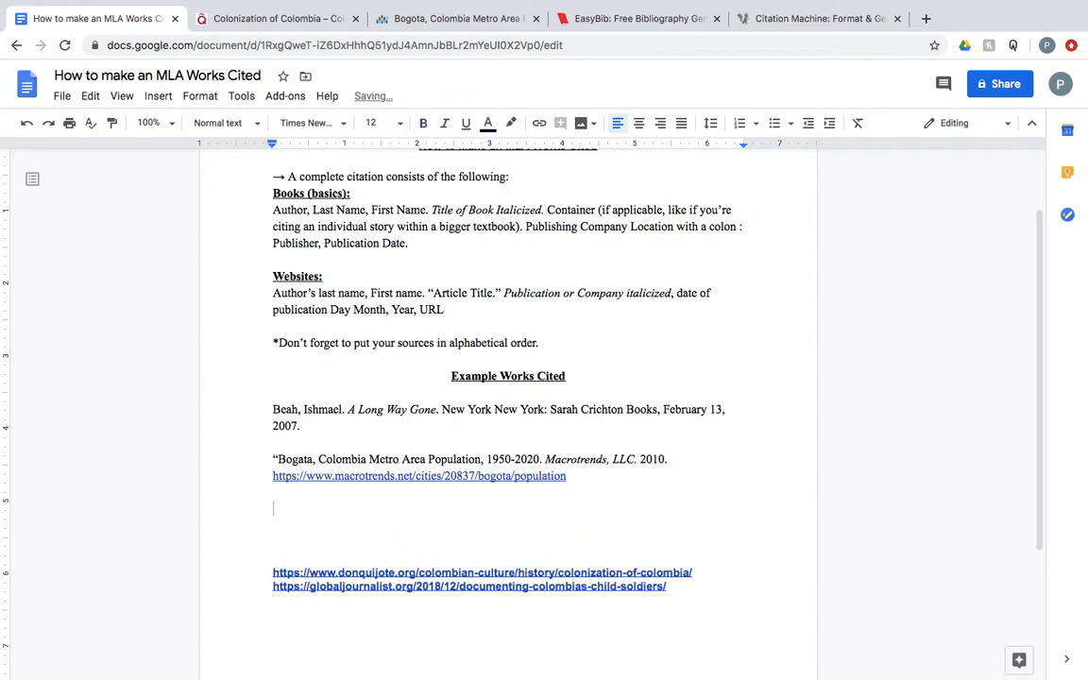
key("super+v")
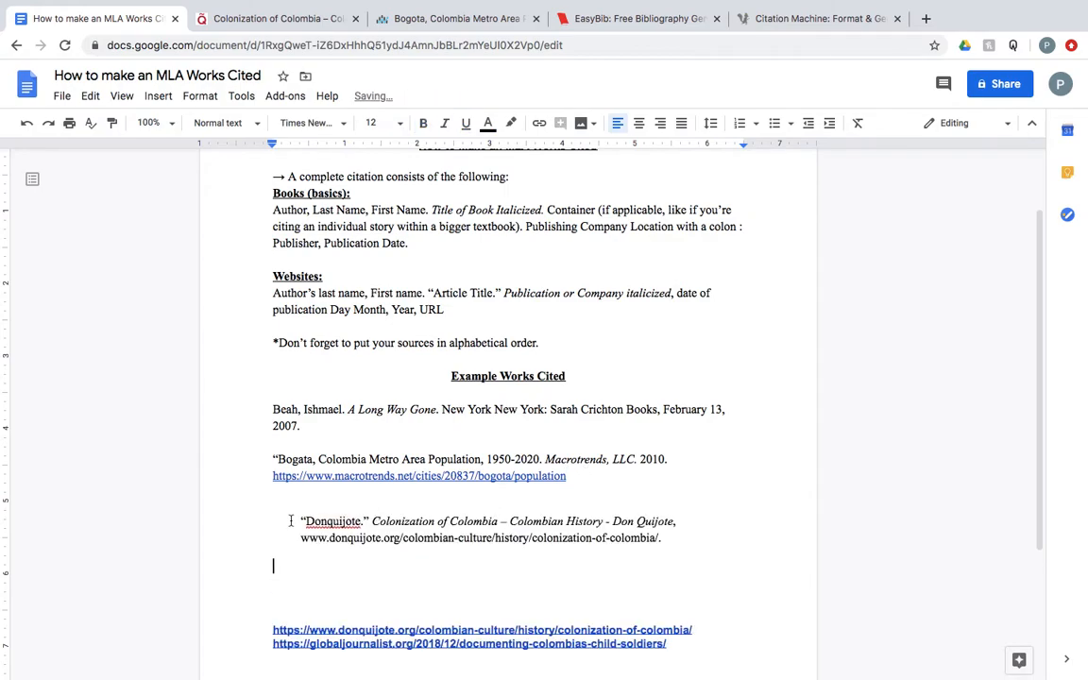
key("BackSpace")
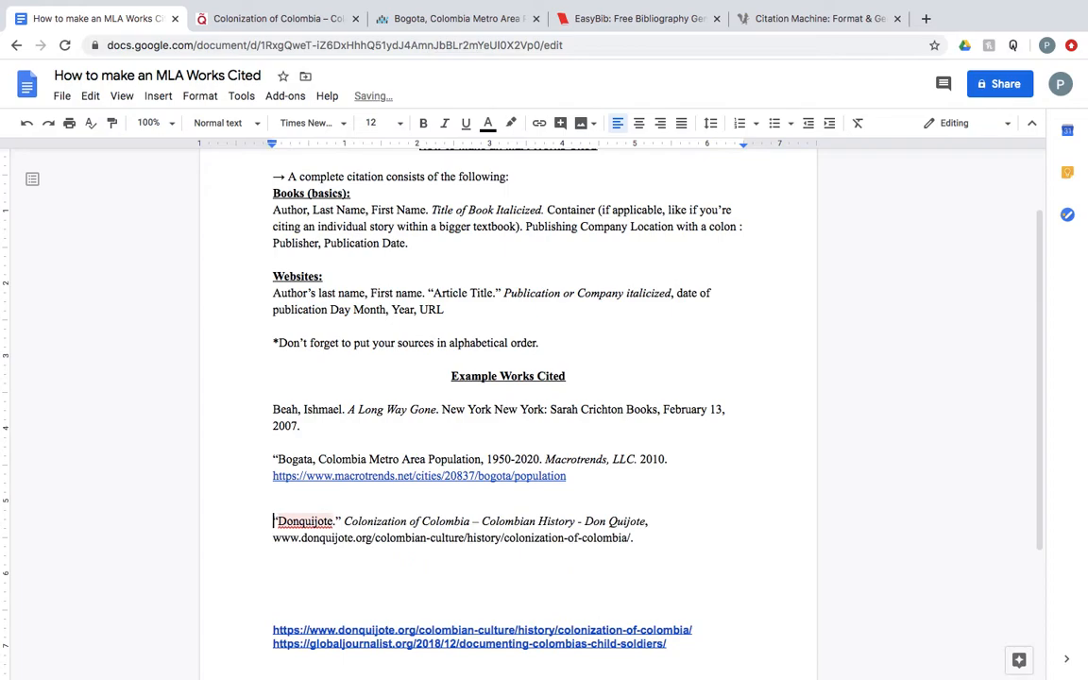
Step: Delete the donquijote.org link from the list of remaining source links below the citations
scroll(362, 559, "down", 3)
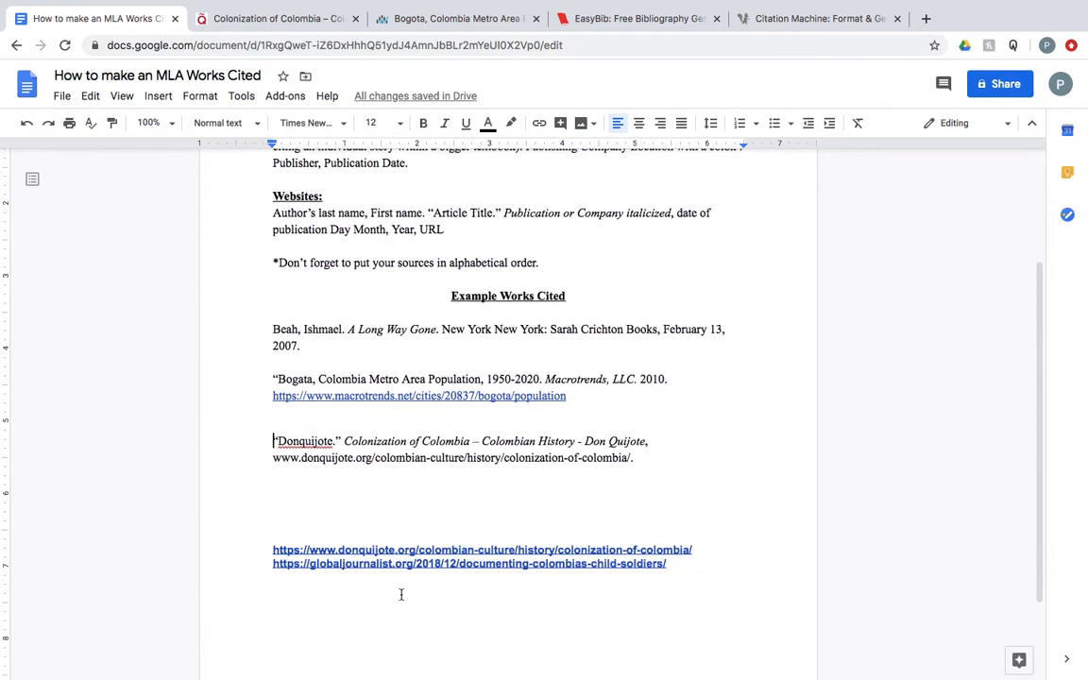
left_click_drag(696, 513, 333, 506)
key("BackSpace")
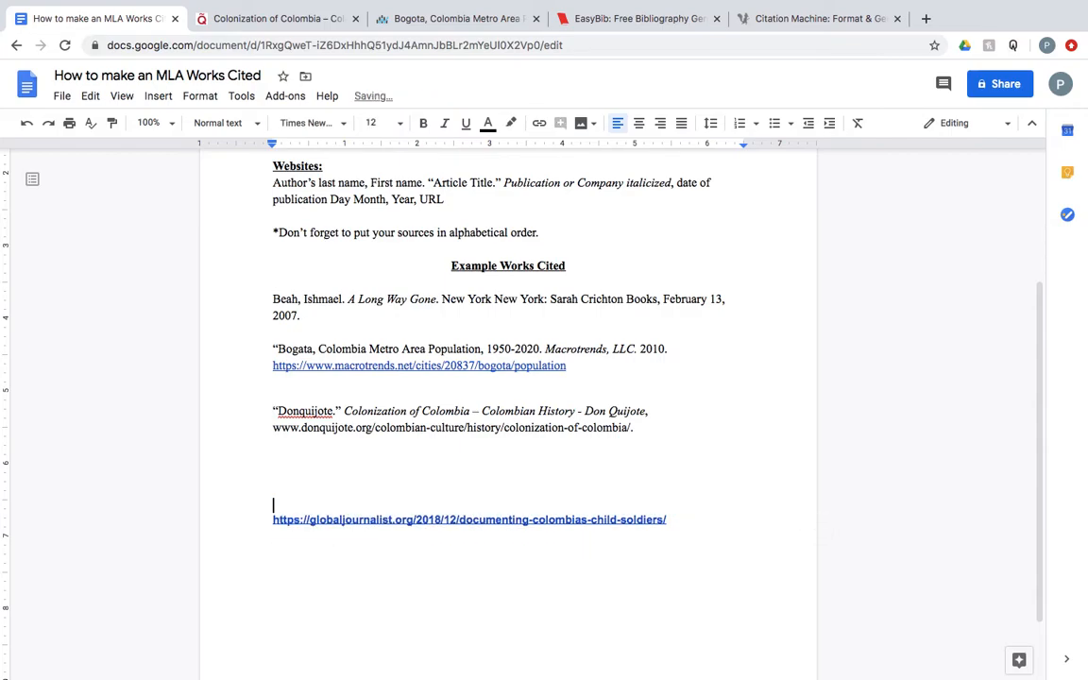
Step: Select the globaljournalist.org link in the document and open Citation Machine's website citation form in MLA style
left_click_drag(671, 515, 265, 518)
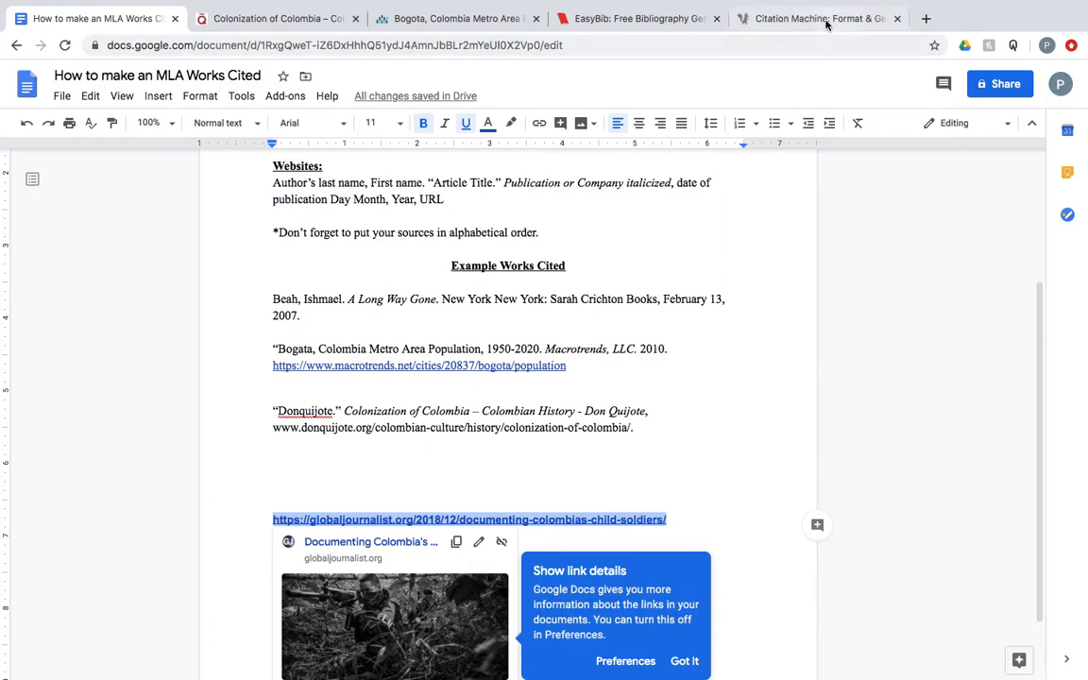
left_click(822, 19)
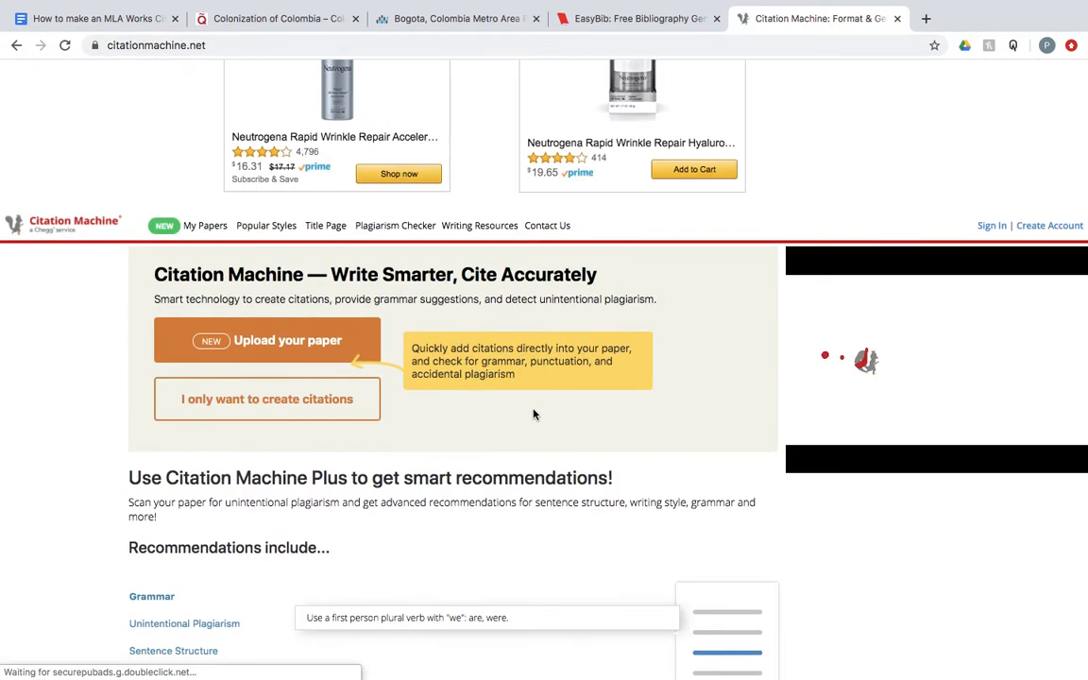
left_click(318, 415)
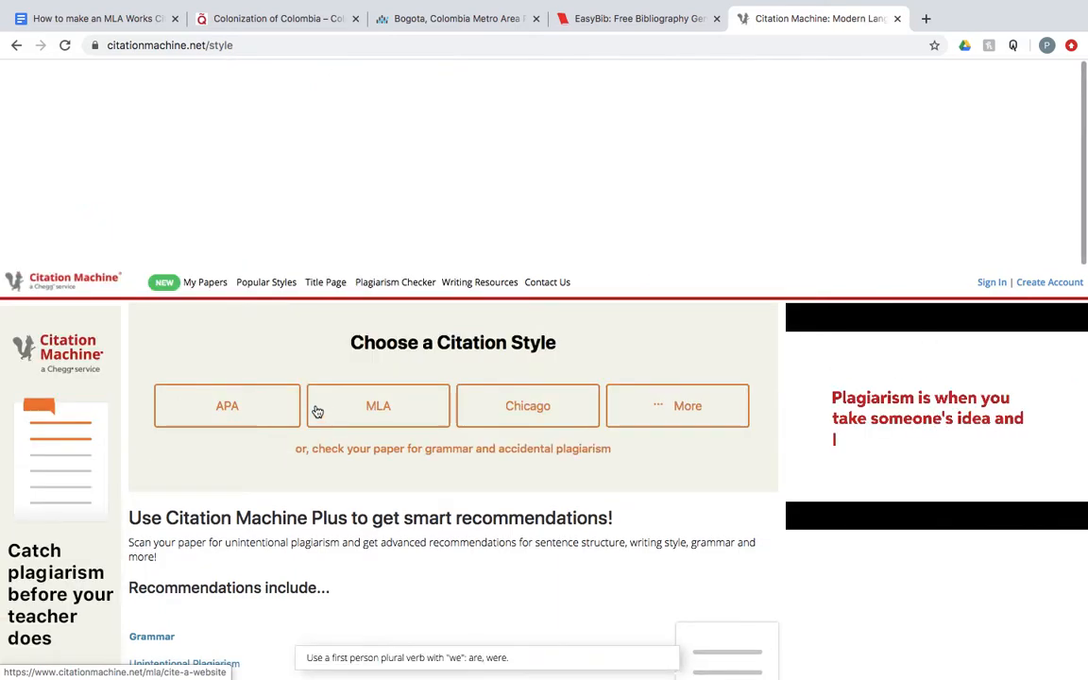
left_click(381, 406)
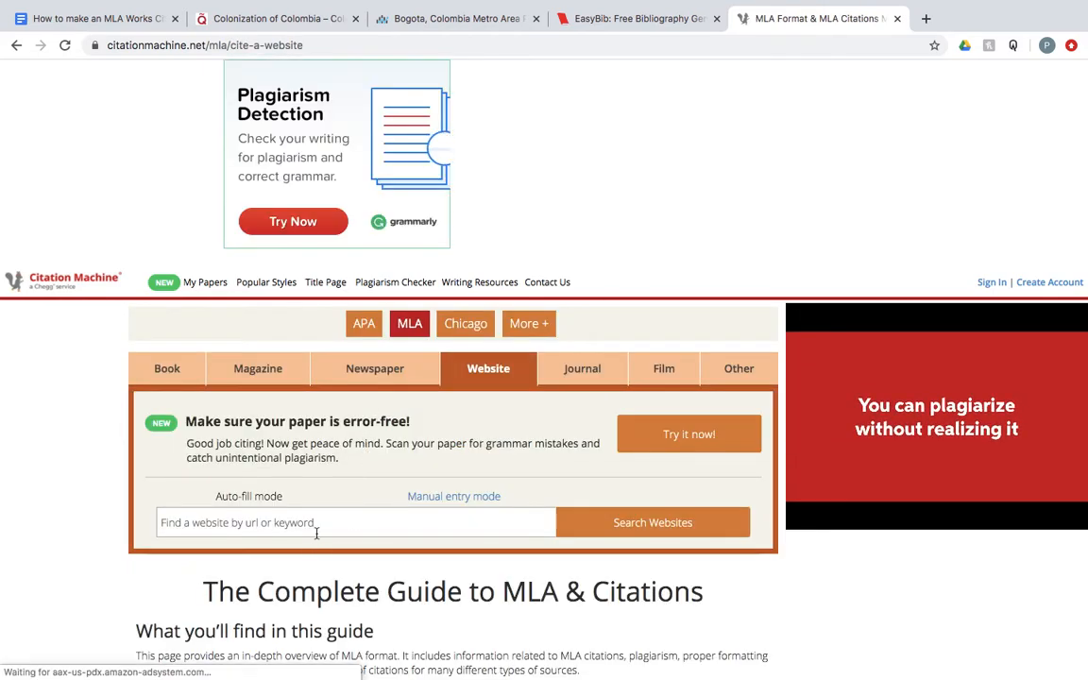
Step: Search Citation Machine for the globaljournalist.org child soldiers URL and select the matching Documenting Colombia's Child Soldiers source
left_click(316, 528)
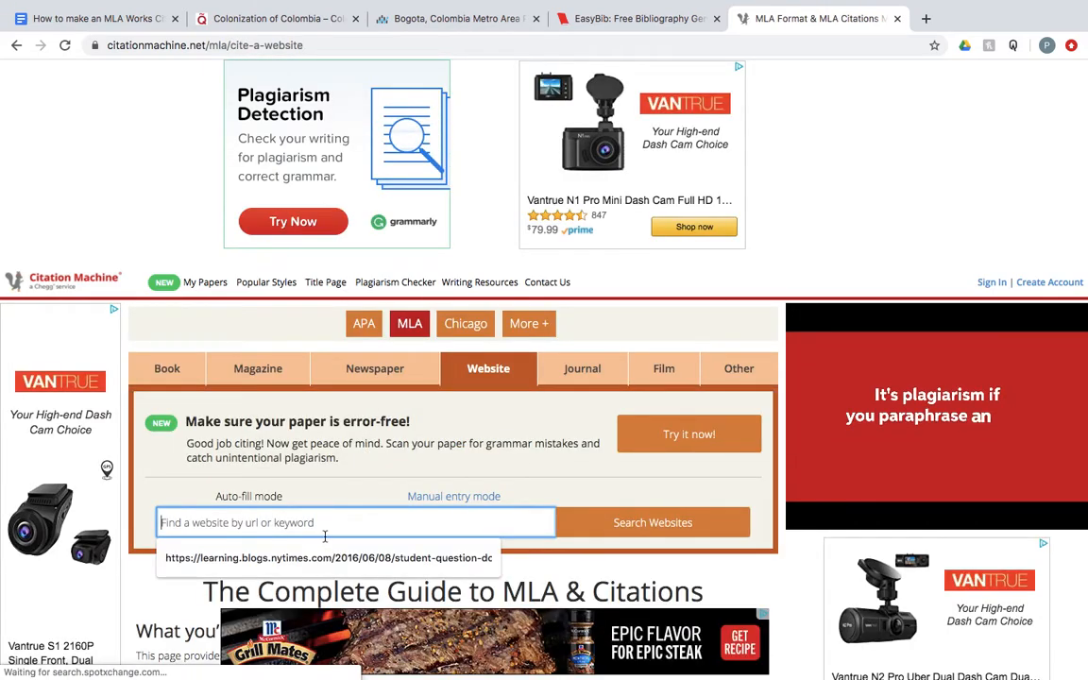
key("super+v")
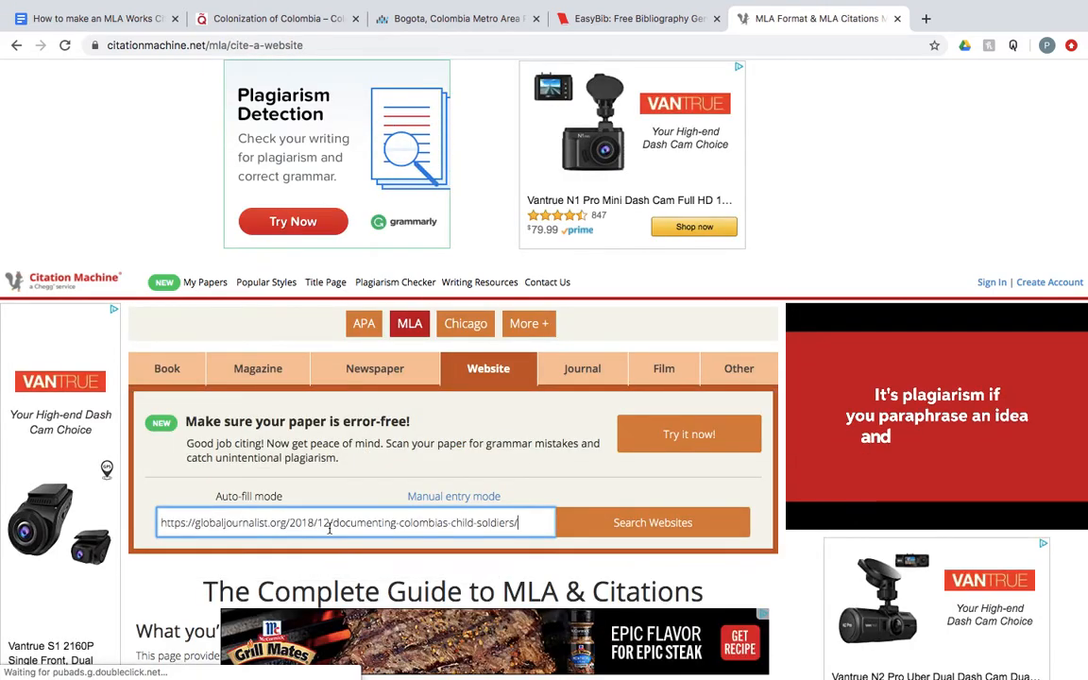
left_click(657, 529)
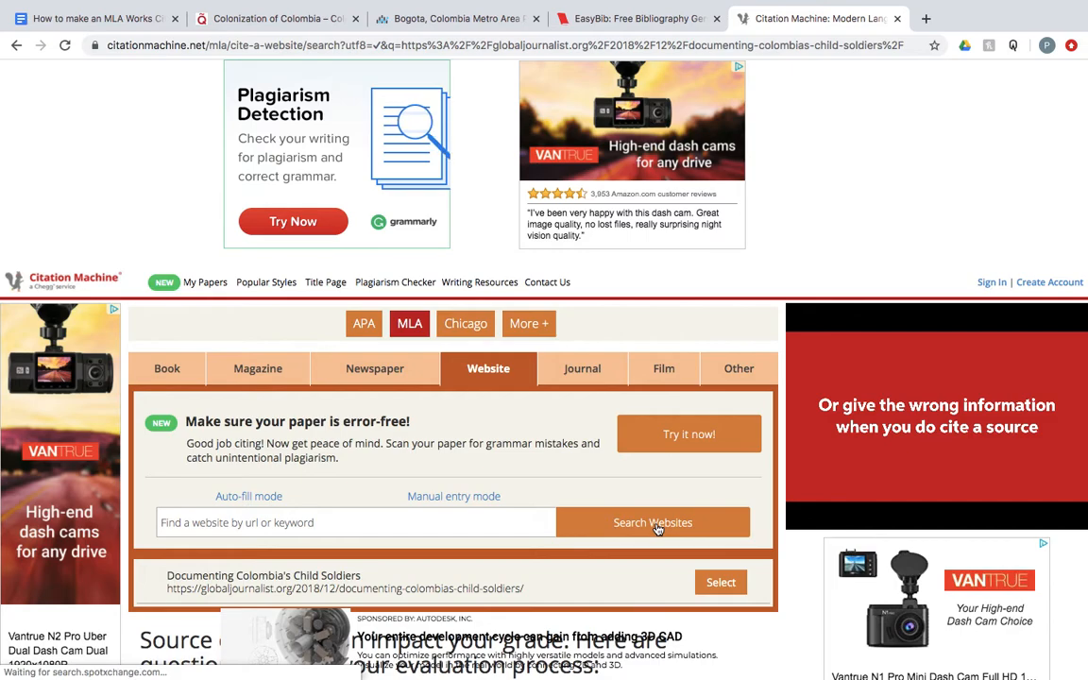
scroll(651, 604, "down", 2)
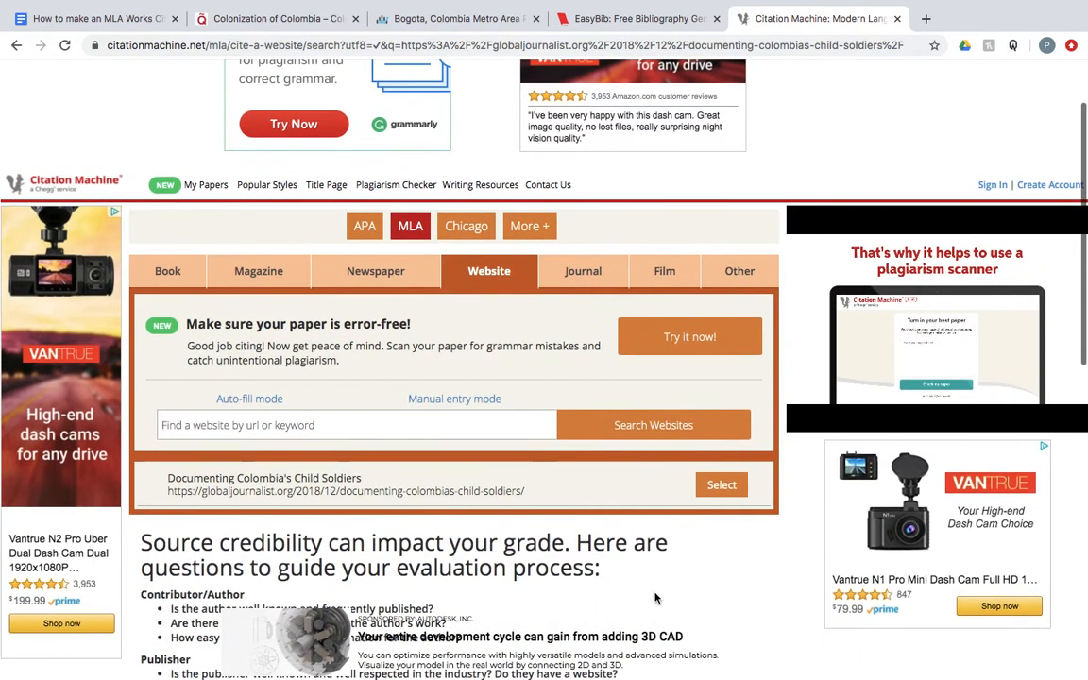
left_click(720, 486)
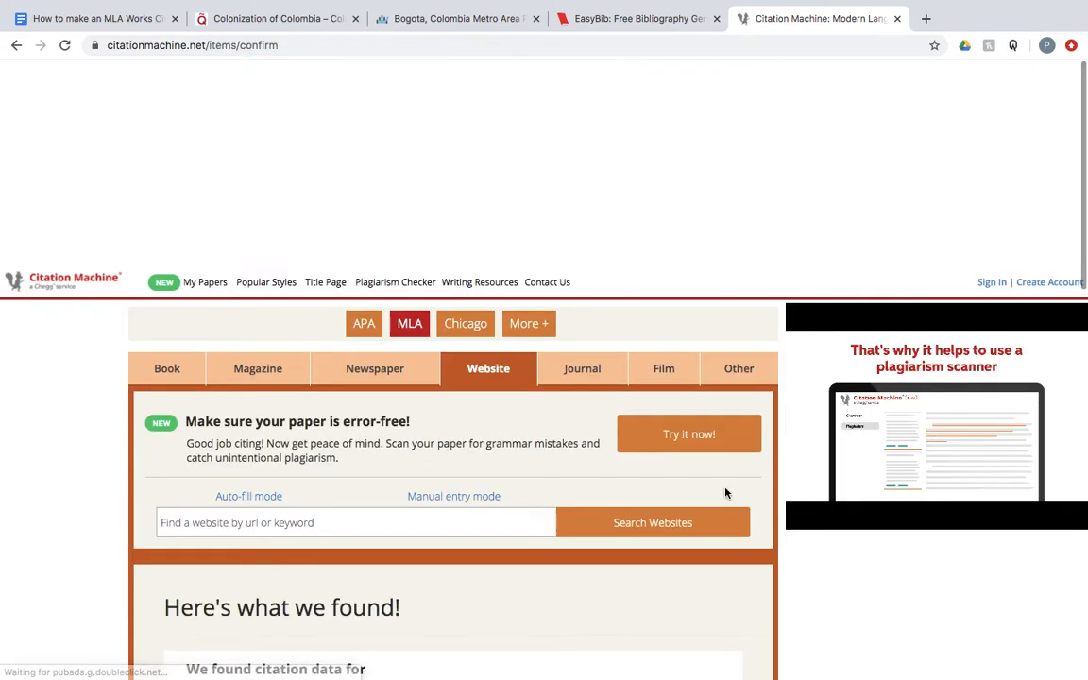
Step: Accept the citation data found for the Global Journalist article and create the citation without filling in the empty fields
scroll(725, 492, "down", 5)
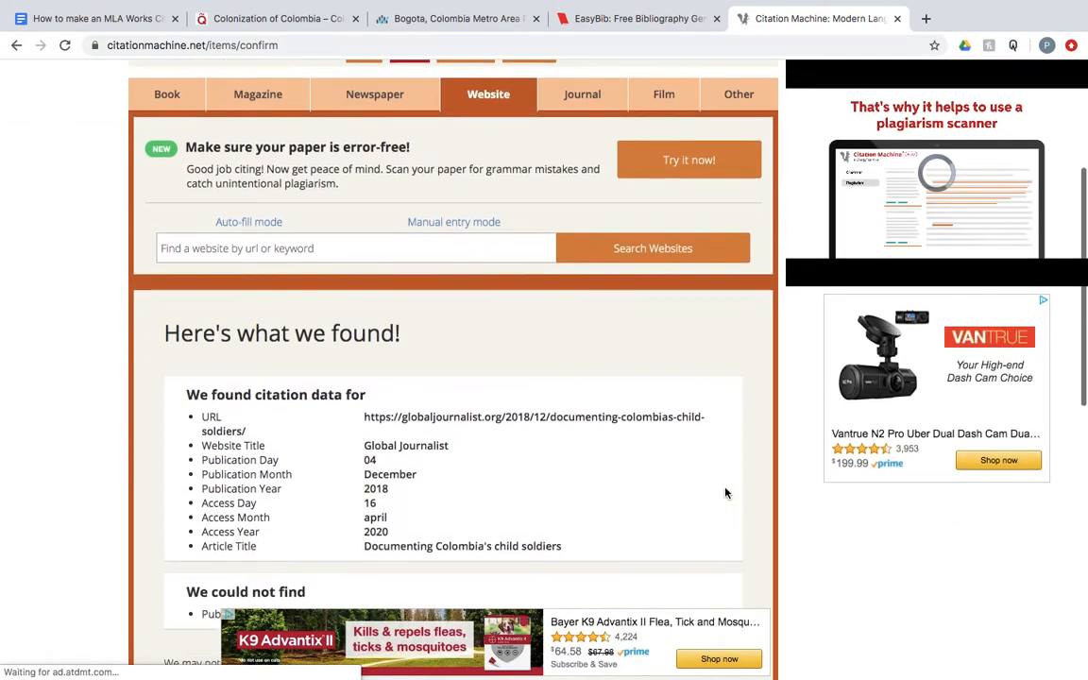
scroll(725, 492, "down", 2)
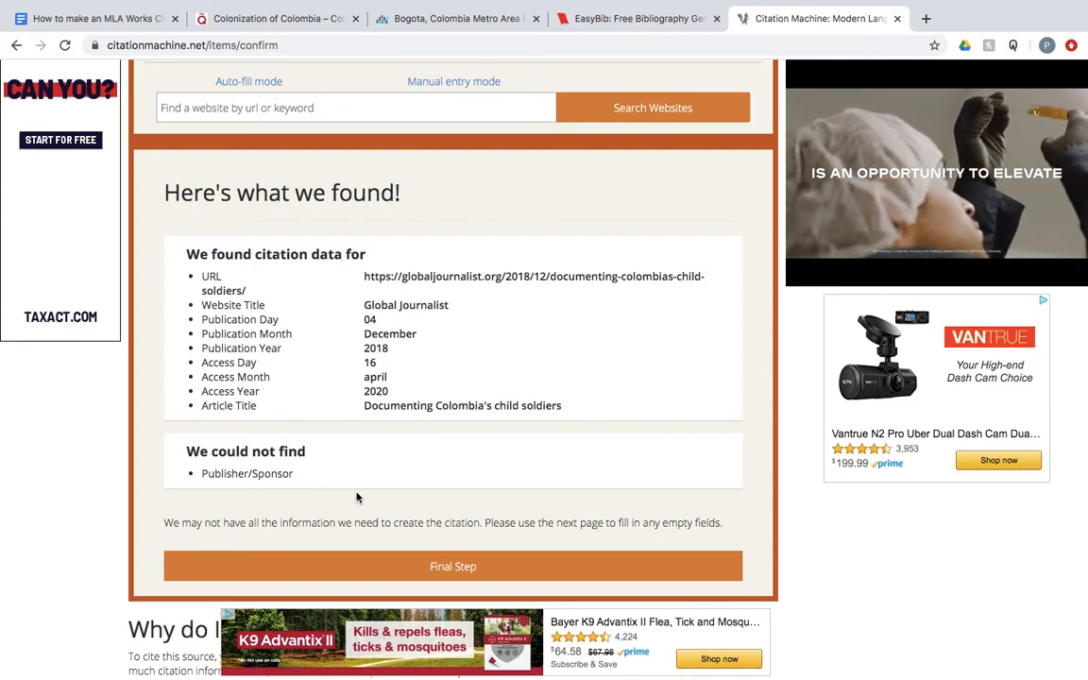
left_click(369, 566)
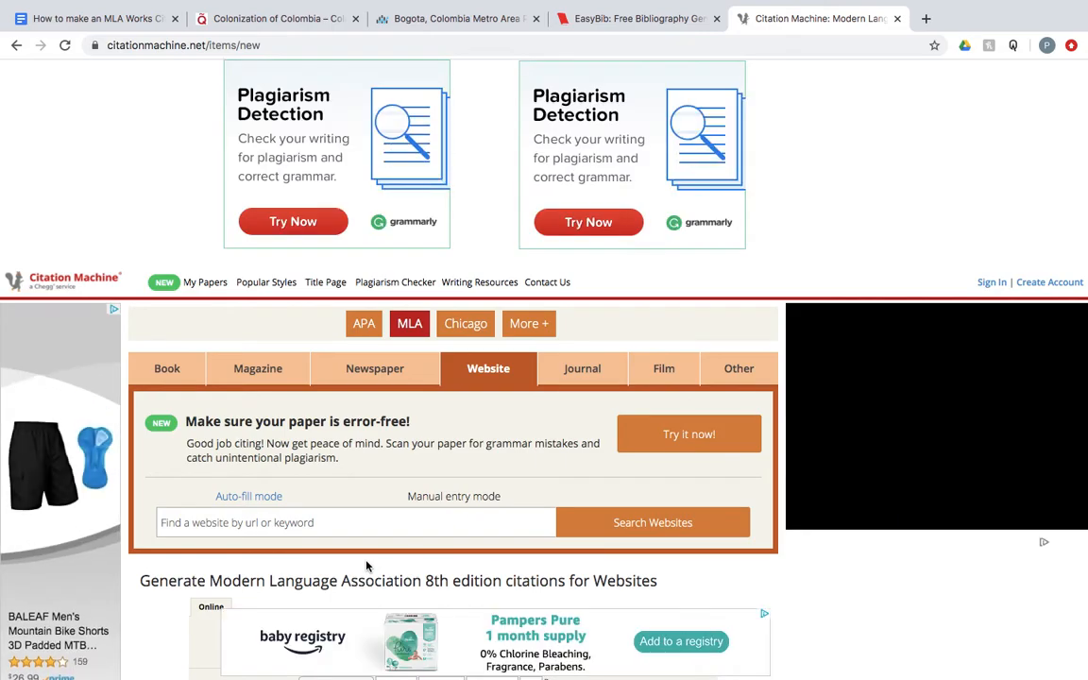
scroll(366, 565, "down", 10)
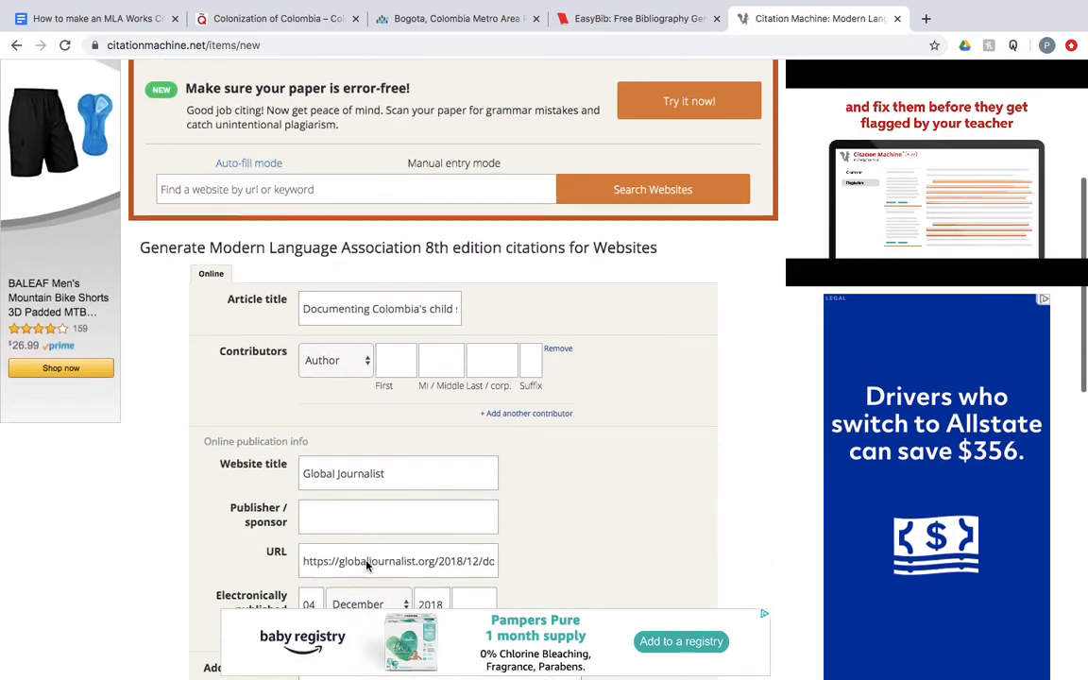
scroll(366, 564, "up", 1)
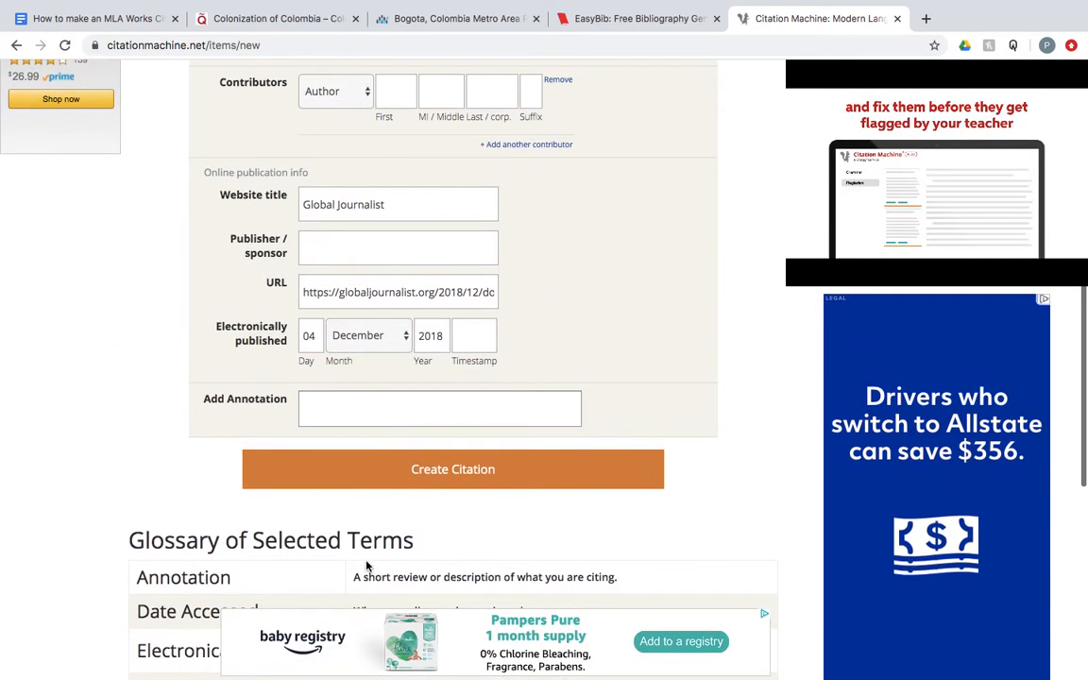
left_click(400, 476)
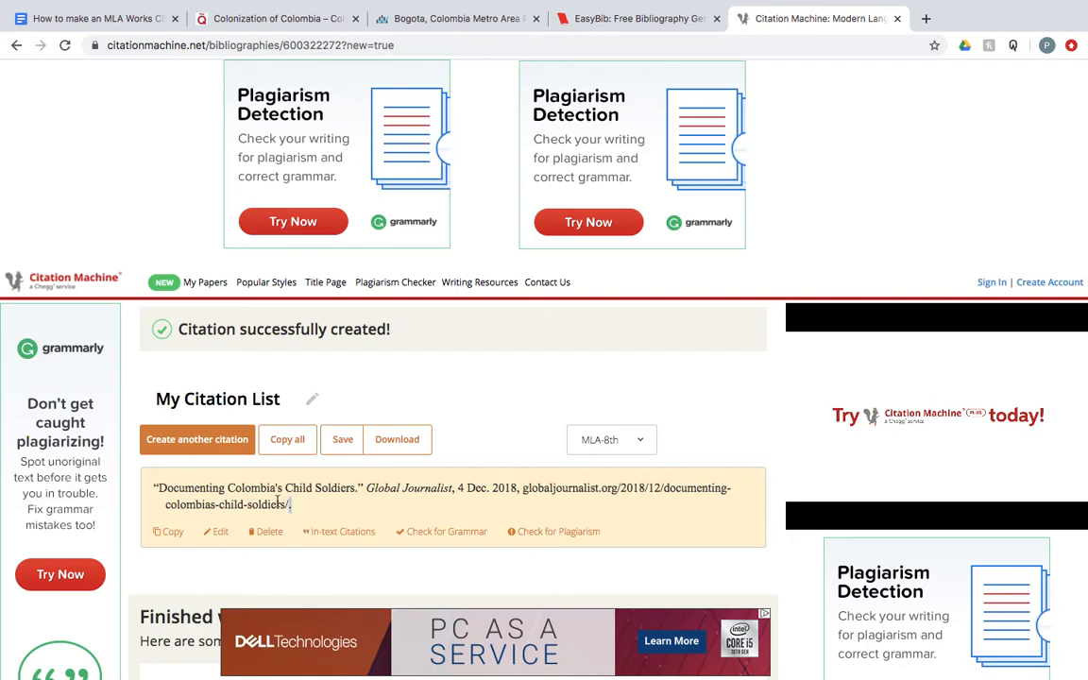
Step: Copy the finished Global Journalist citation and paste it into the Google Docs document below the Donquijote entry
left_click_drag(293, 506, 153, 491)
key("ctrl+c")
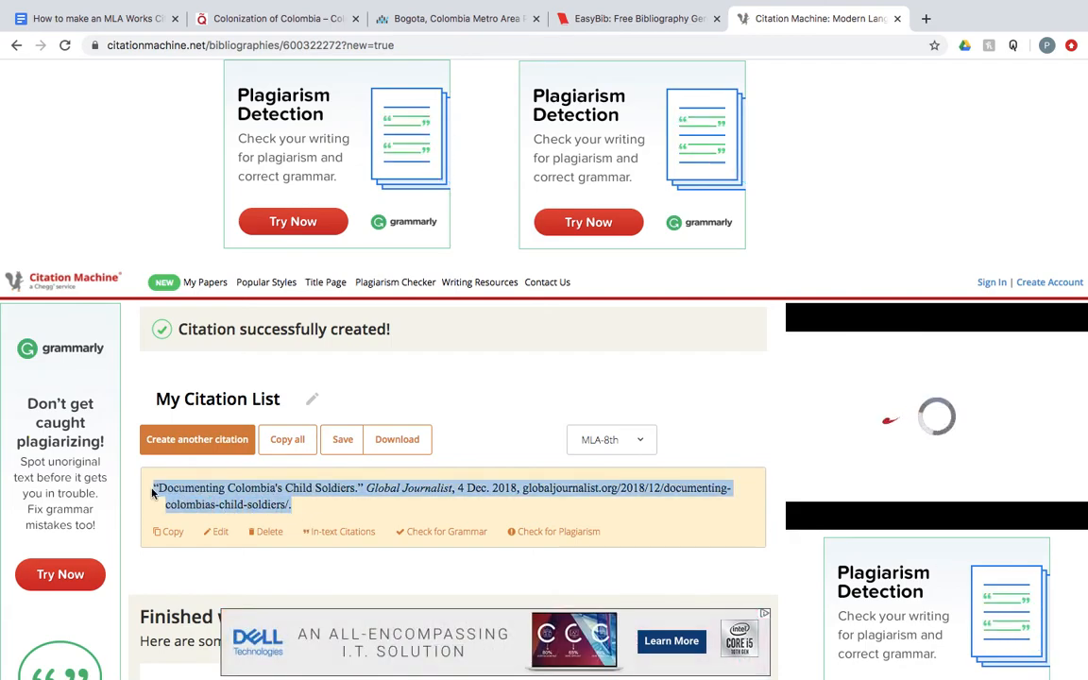
left_click(437, 19)
left_click(146, 19)
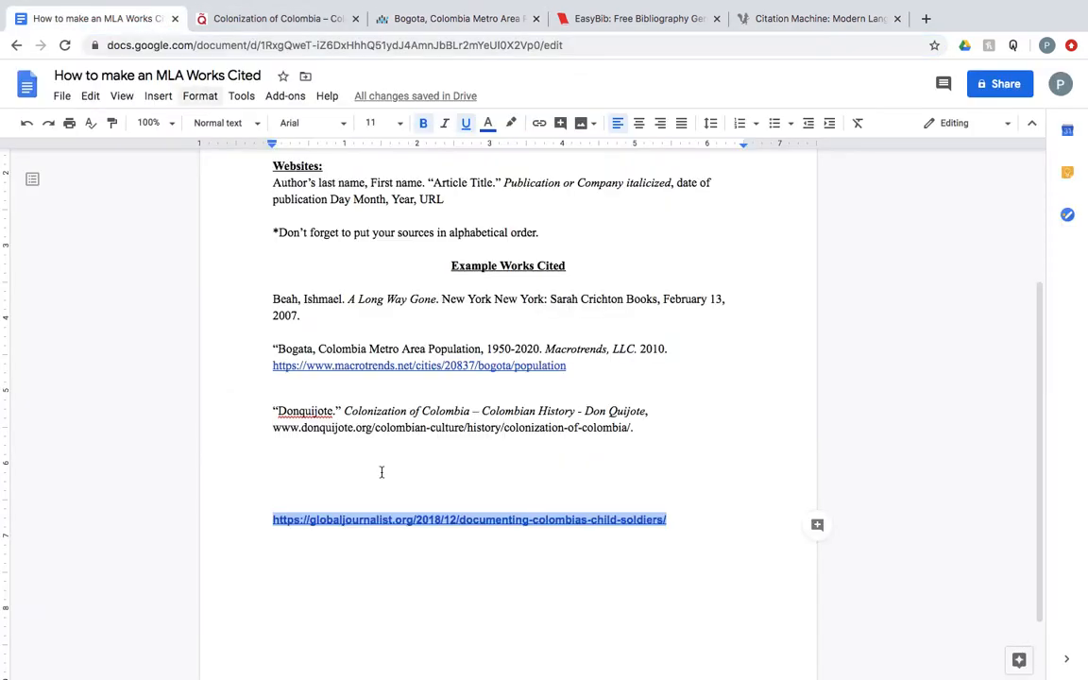
left_click(619, 430)
key("Return")
key("Return")
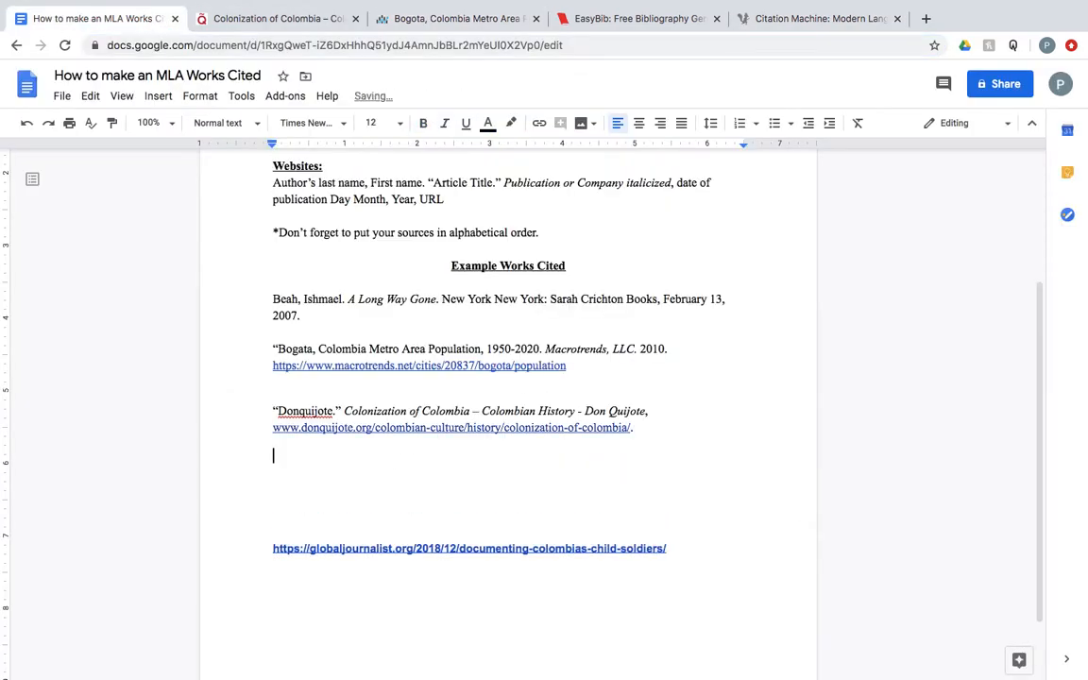
key("BackSpace")
key("ctrl+v")
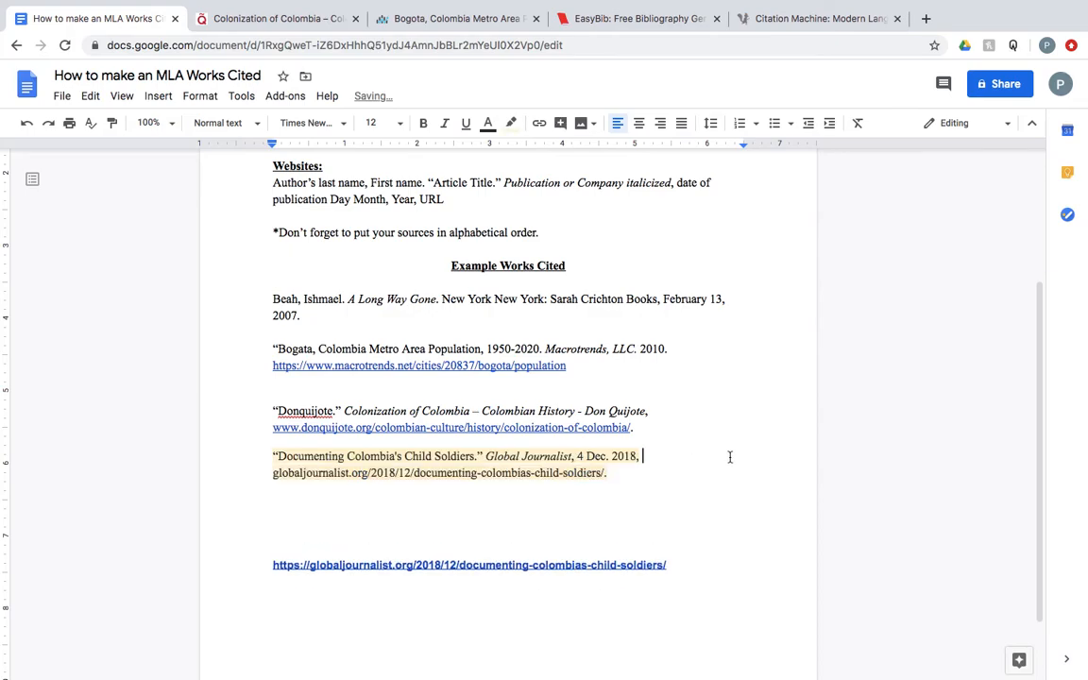
Step: Remove the highlight color from the pasted Documenting Colombia's Child Soldiers citation
left_click_drag(618, 480, 260, 460)
left_click(511, 124)
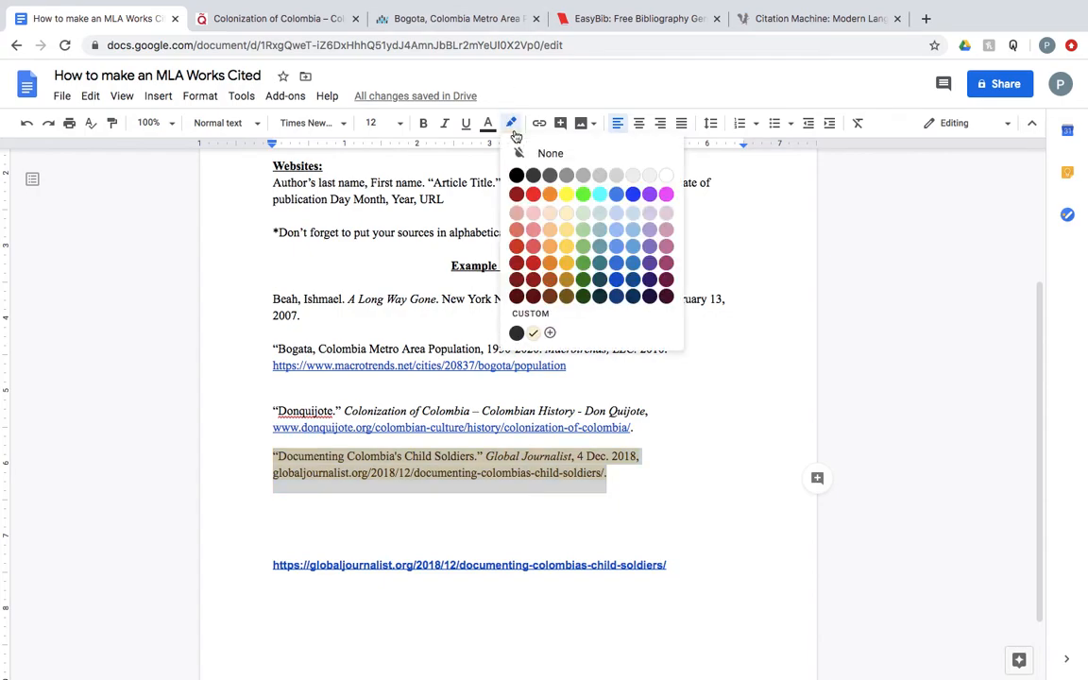
left_click(533, 152)
mouse_move(513, 661)
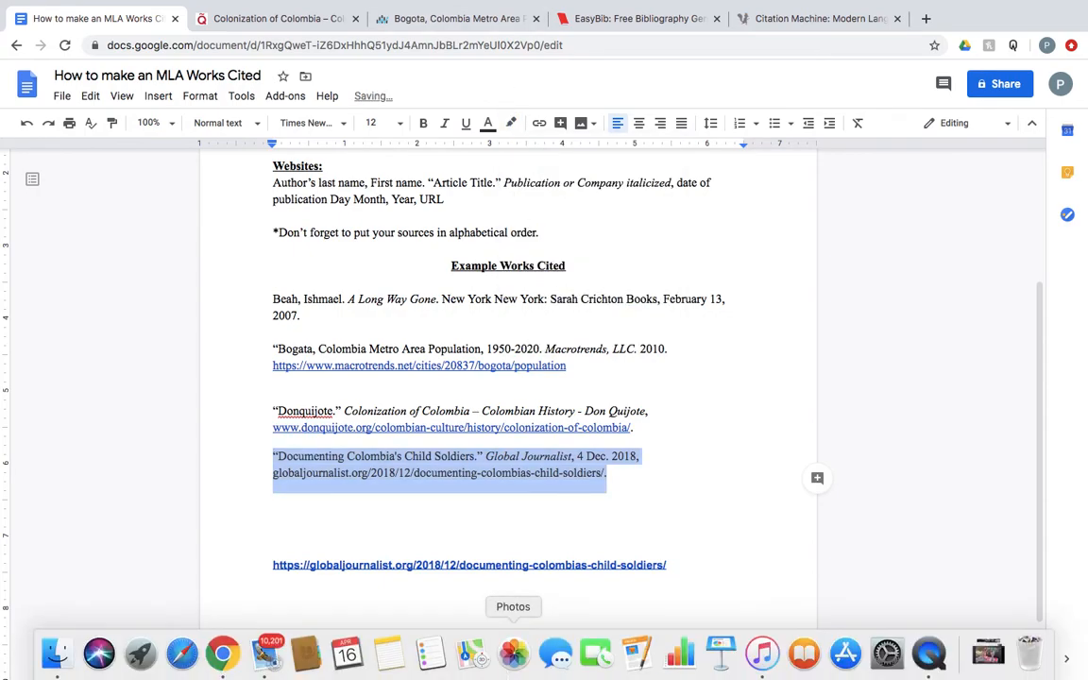
left_click(670, 556)
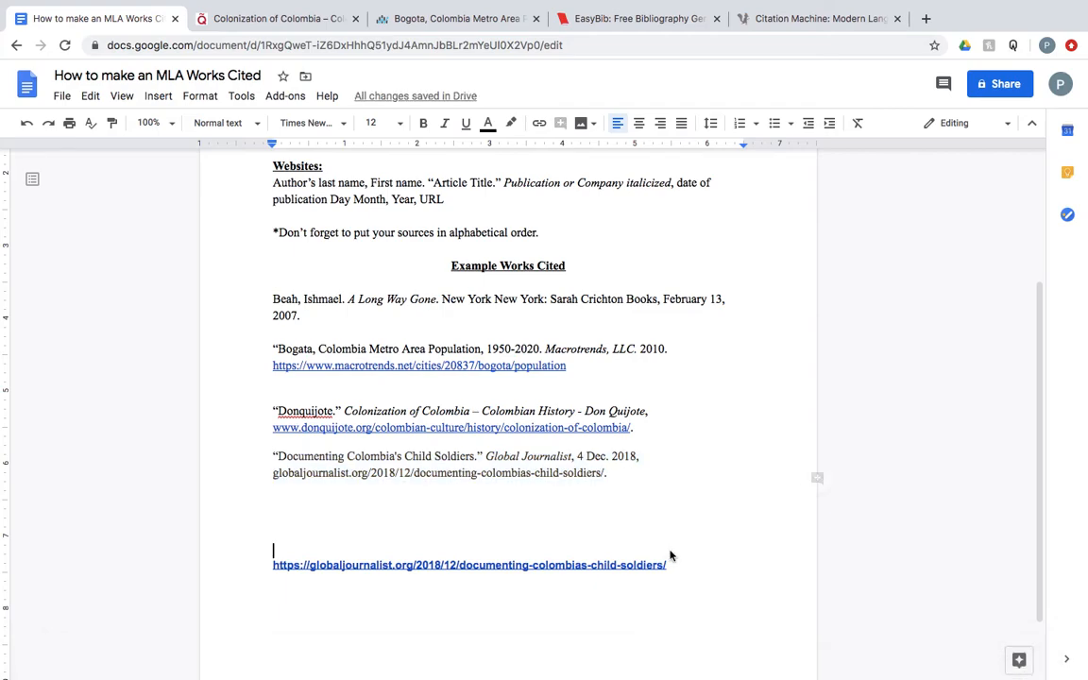
key("ctrl+Left")
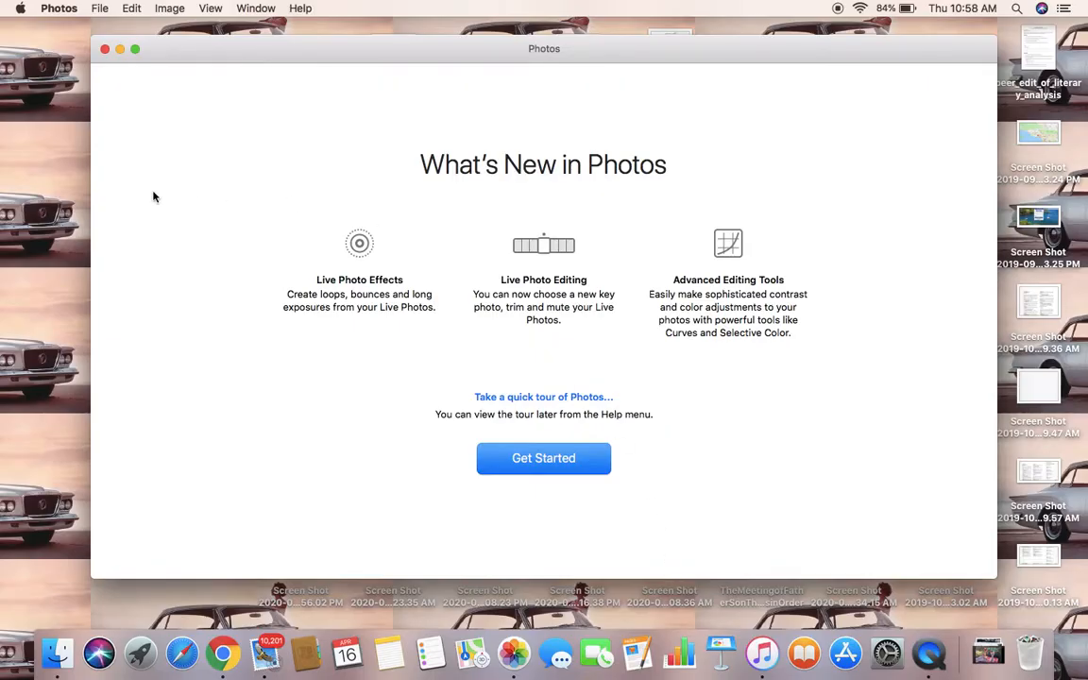
left_click(105, 49)
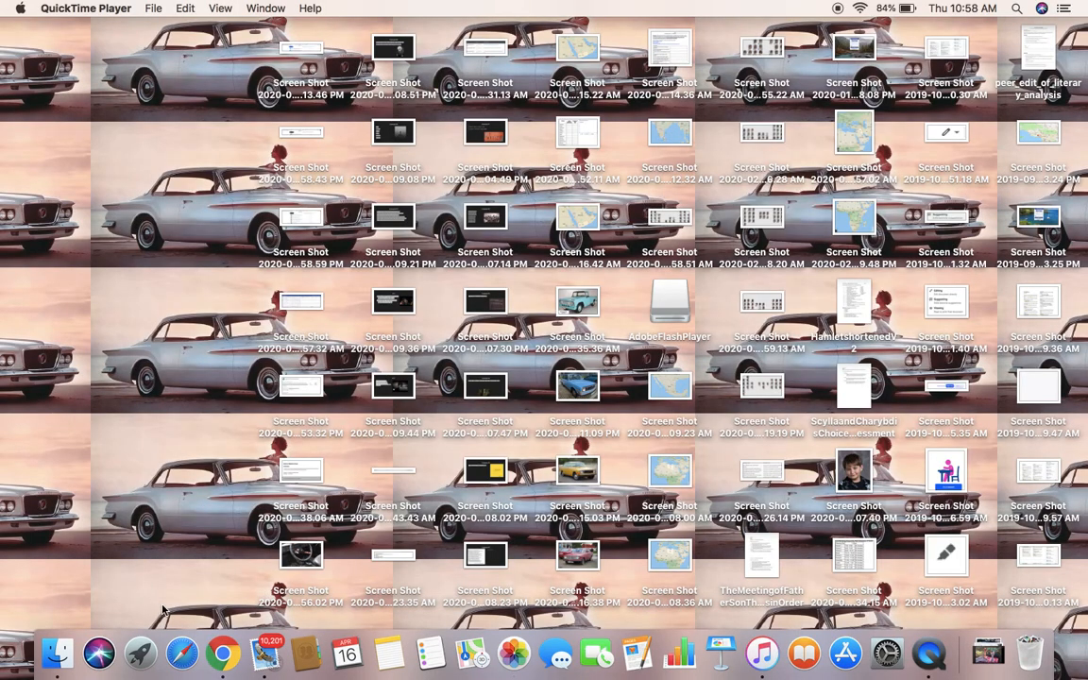
left_click(223, 651)
Step: Delete the remaining globaljournalist.org source link and the blank lines below the citations
left_click_drag(690, 570, 268, 561)
key("BackSpace")
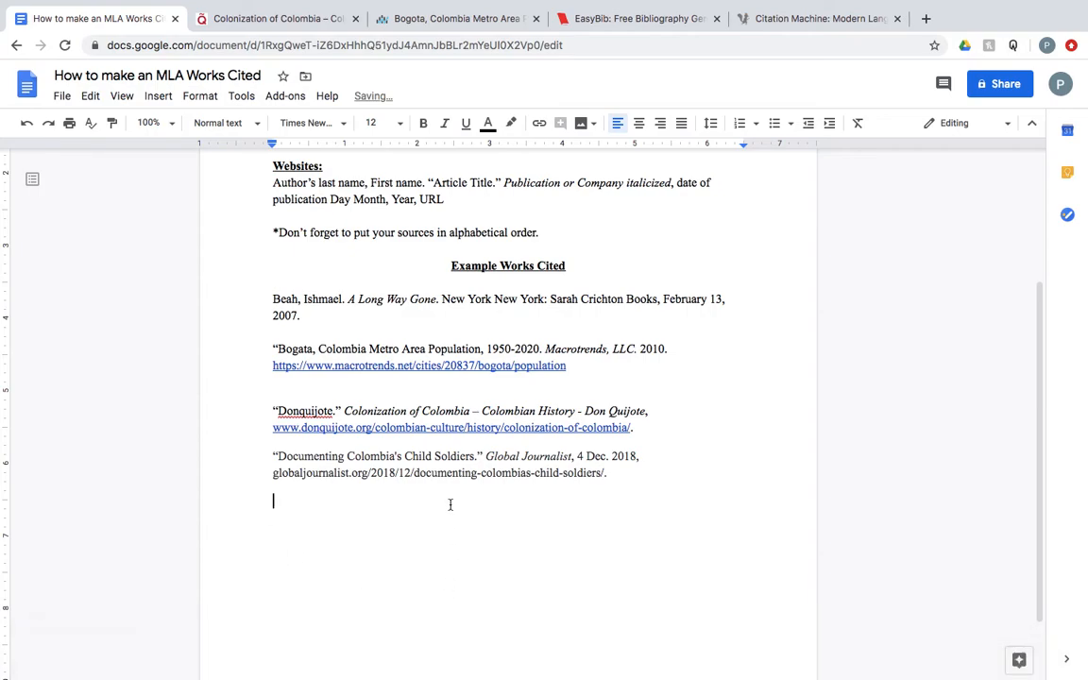
Step: Move the Documenting Colombia's Child Soldiers citation above the Donquijote citation to put the entries in alphabetical order
left_click(305, 315)
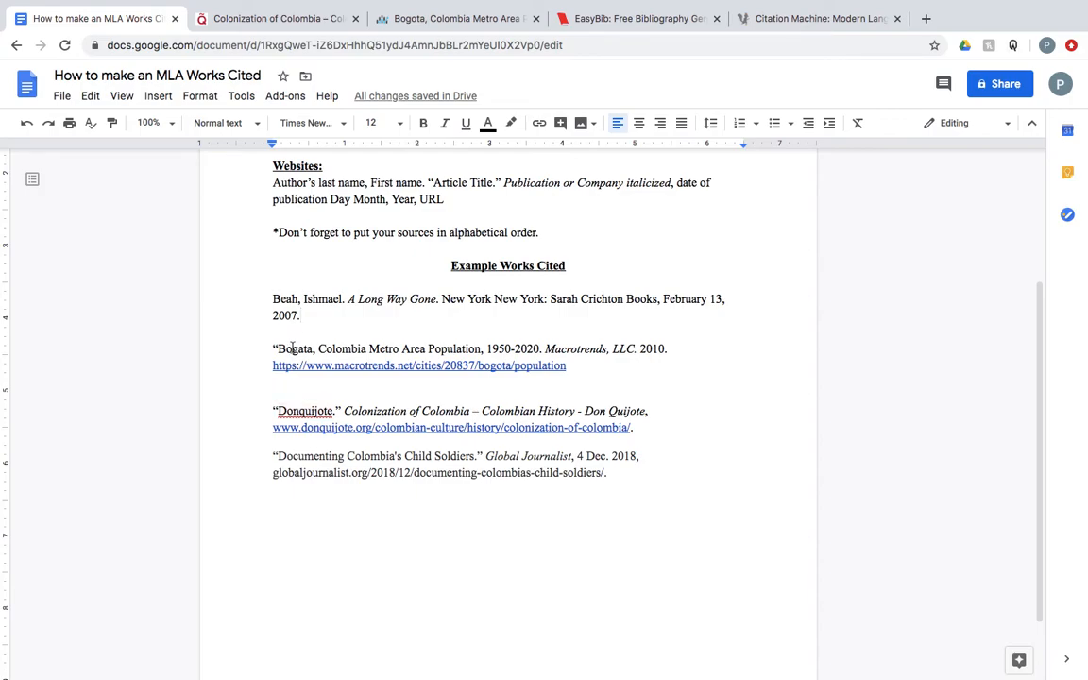
key("Down")
key("Down")
key("Down")
key("Down")
key("Down")
key("Down")
key("Down")
key("Down")
left_click_drag(619, 478, 264, 418)
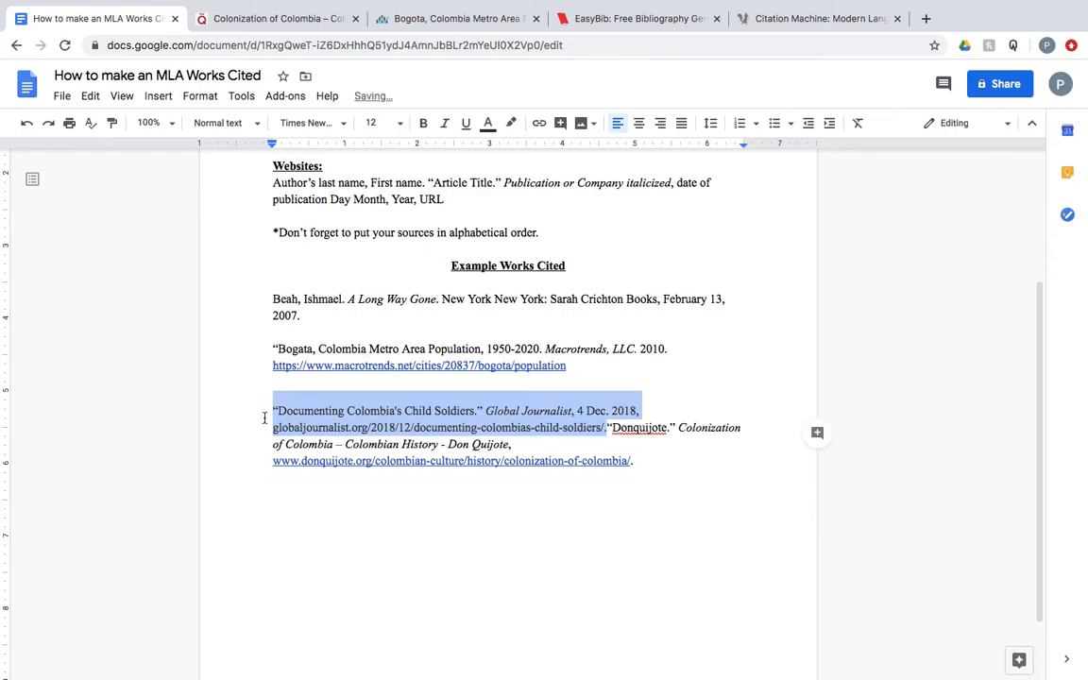
Step: Separate the Donquijote citation from the Documenting Colombia's Child Soldiers citation with a new paragraph
left_click(605, 426)
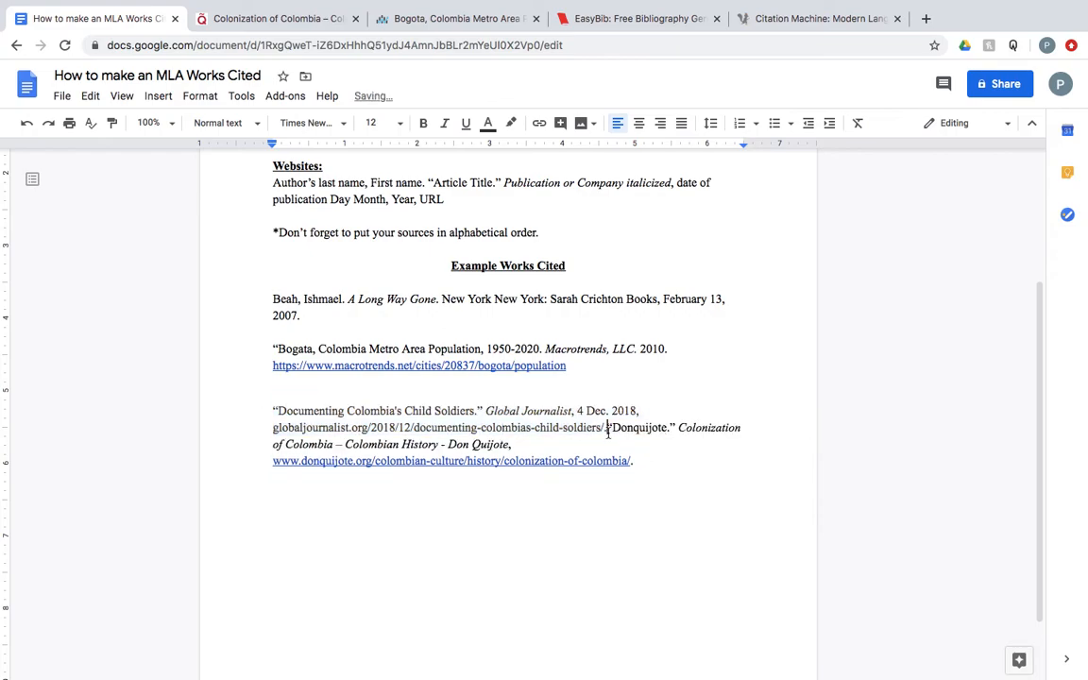
key("Return")
left_click(788, 478)
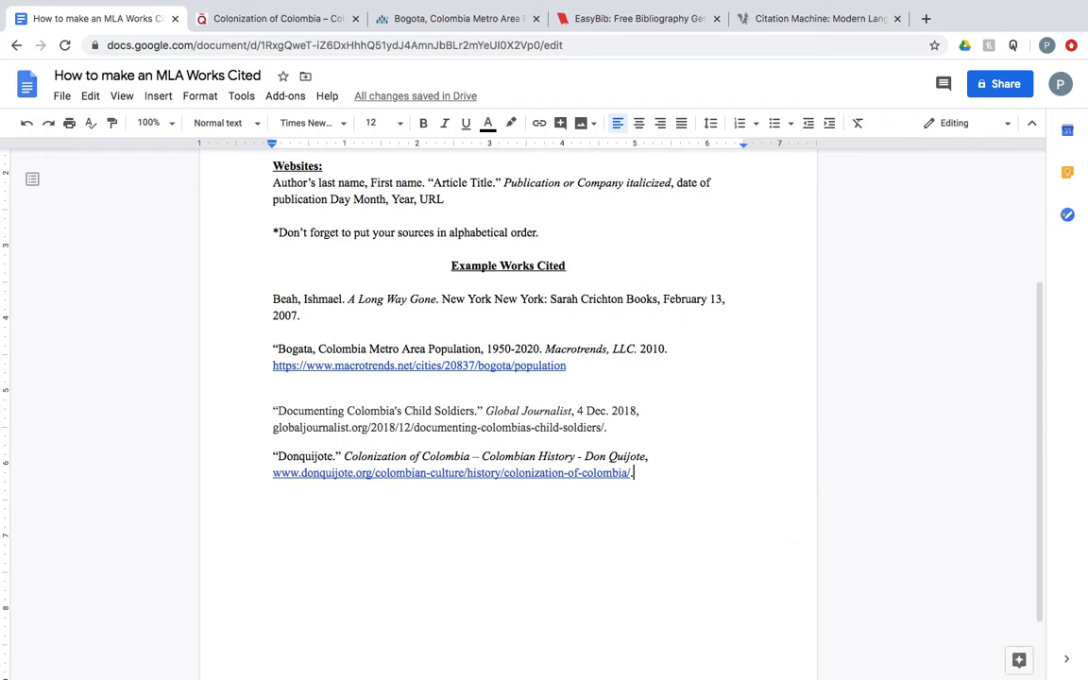
mouse_move(804, 660)
scroll(491, 288, "up", 1)
scroll(491, 288, "up", 3)
scroll(479, 370, "up", 2)
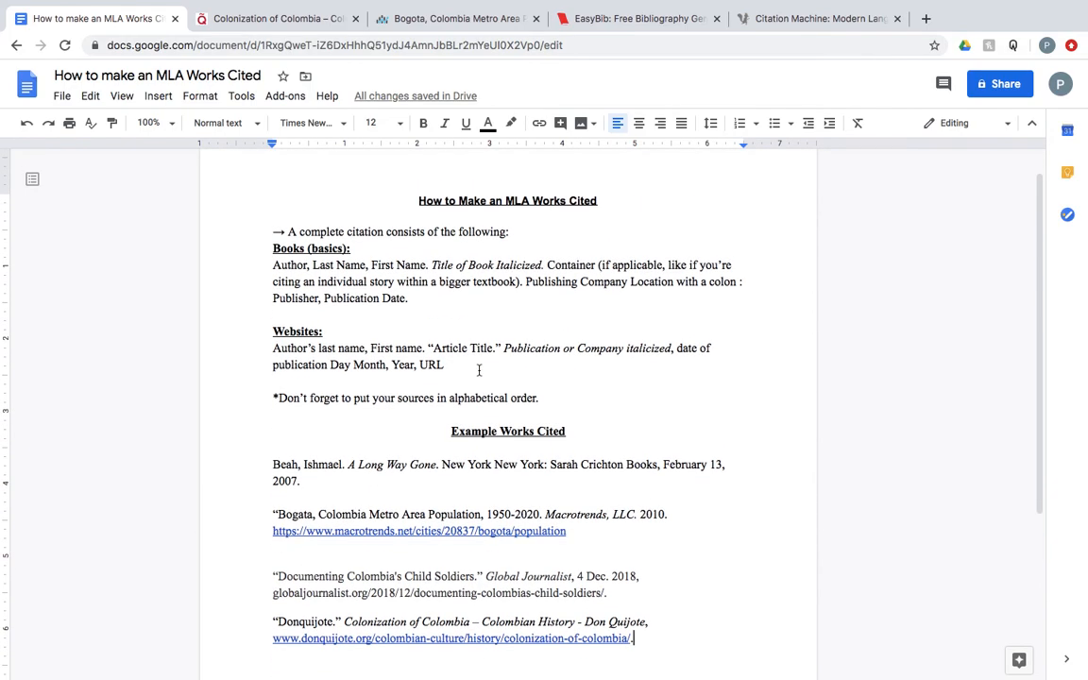
scroll(479, 371, "down", 2)
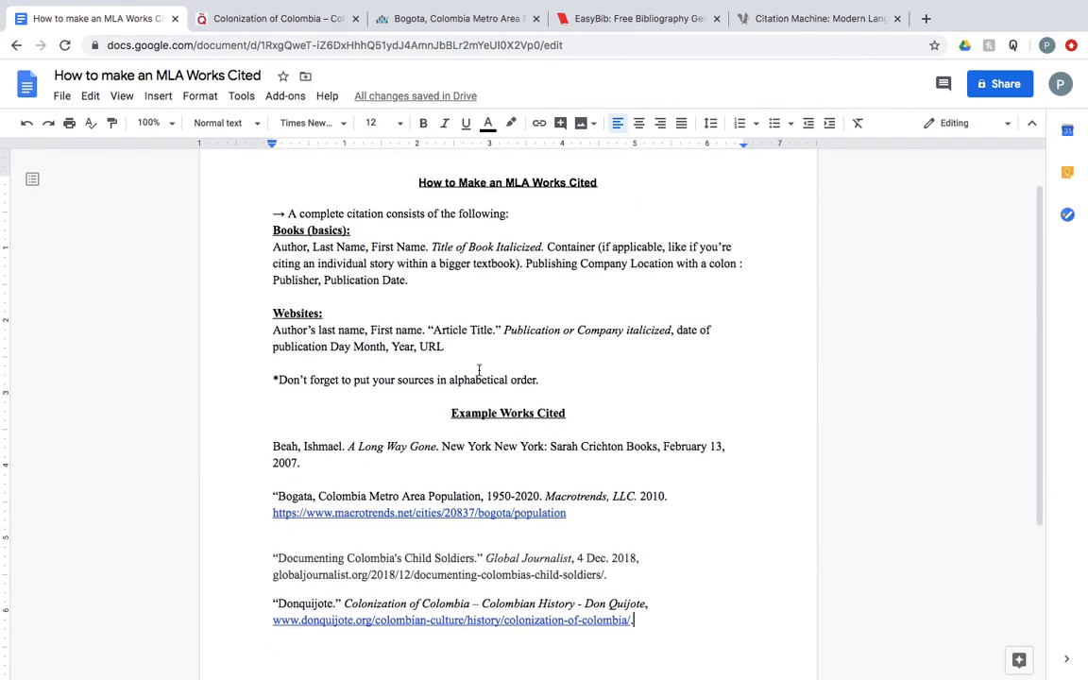